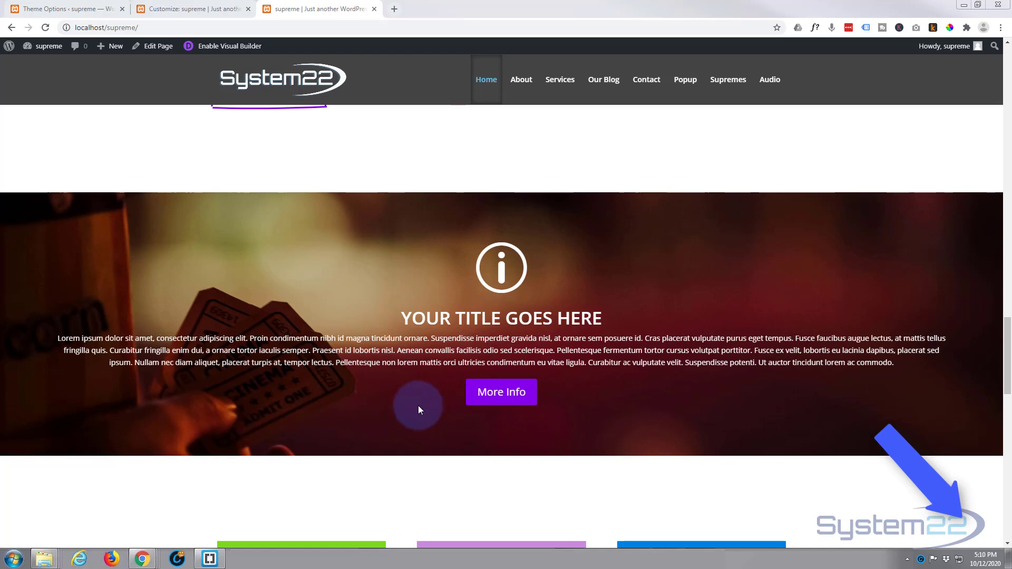
Test the existing full-width flip section by flipping it with More Info and flipping it back with Close.
{"action": "left_click", "coordinate": [502, 395]}
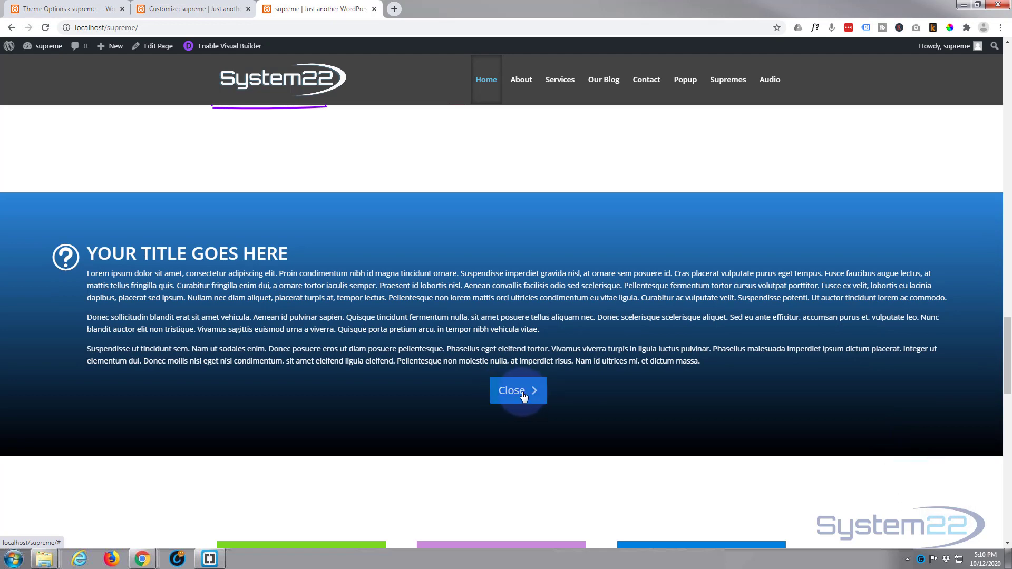
{"action": "left_click", "coordinate": [522, 392]}
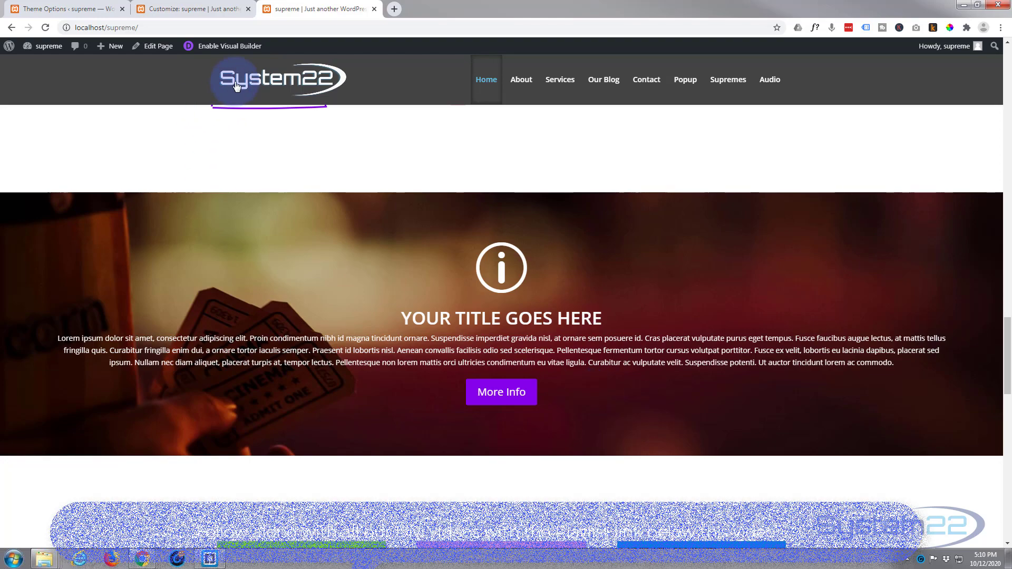
Enable the Visual Builder for the page and delete the full-width row holding the cinema-ticket flip section.
{"action": "left_click", "coordinate": [235, 51]}
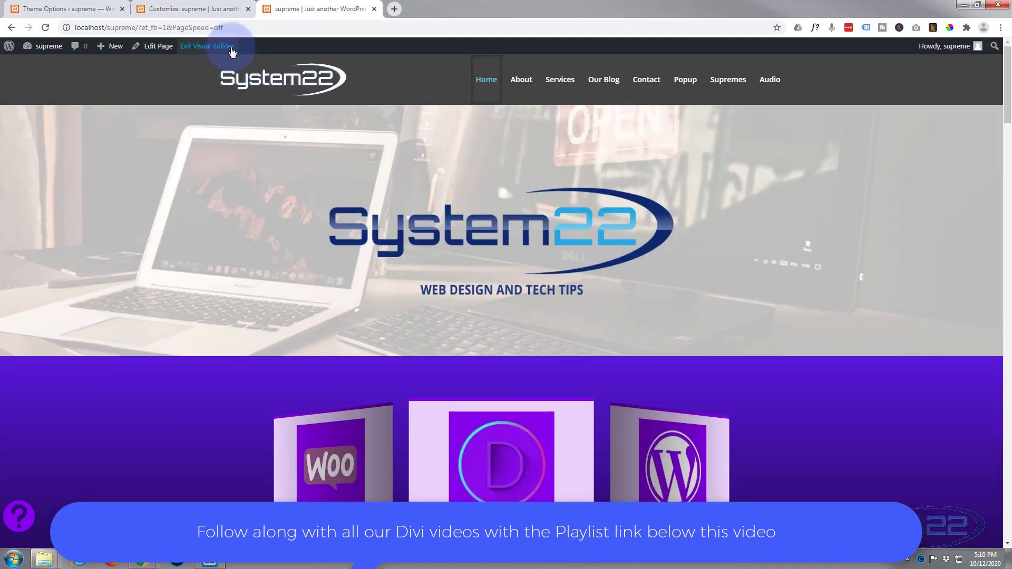
{"action": "scroll", "coordinate": [226, 186], "scroll_direction": "down", "scroll_amount": 6}
{"action": "scroll", "coordinate": [226, 186], "scroll_direction": "down", "scroll_amount": 15}
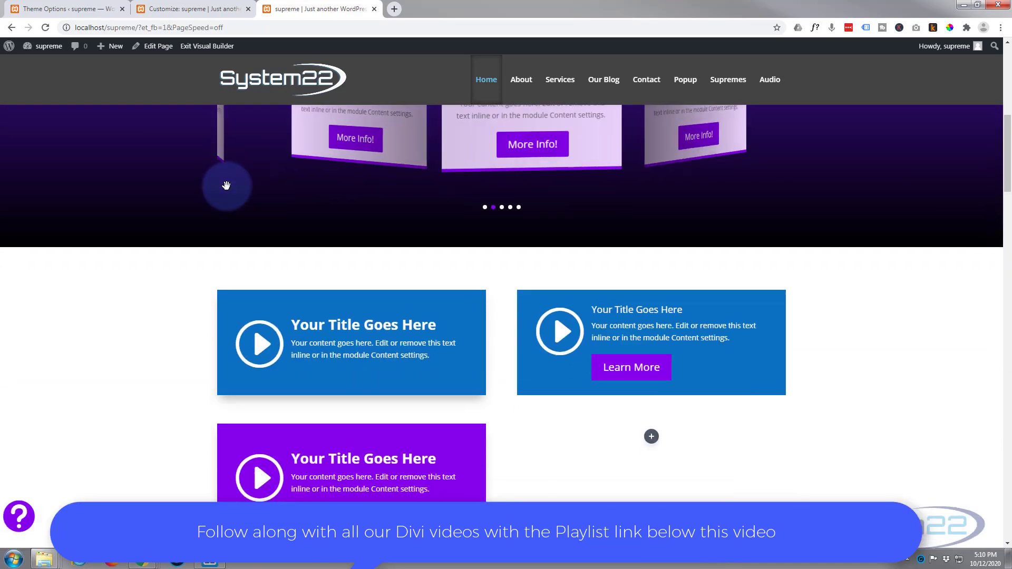
{"action": "scroll", "coordinate": [227, 185], "scroll_direction": "down", "scroll_amount": 12}
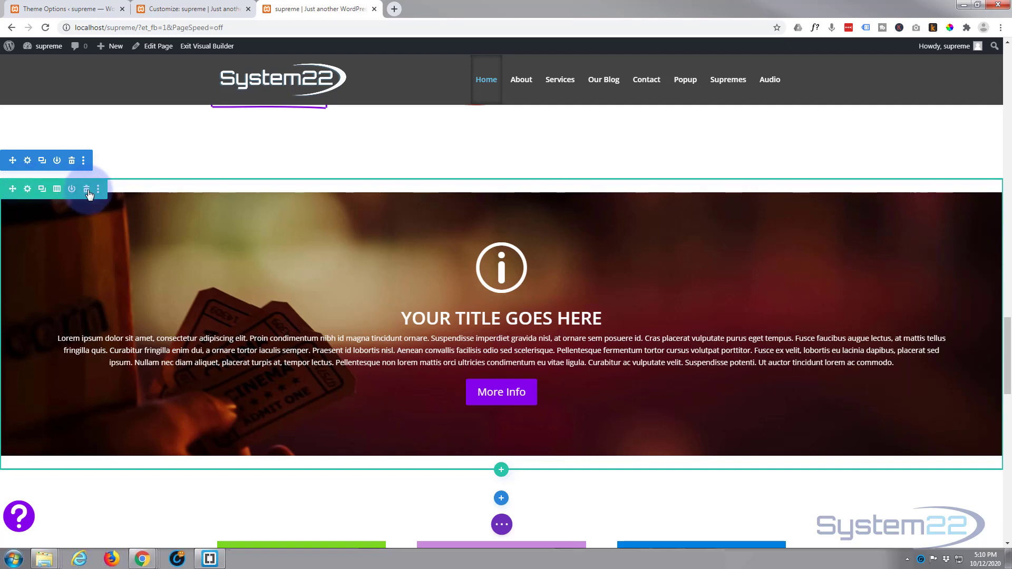
{"action": "left_click", "coordinate": [87, 190]}
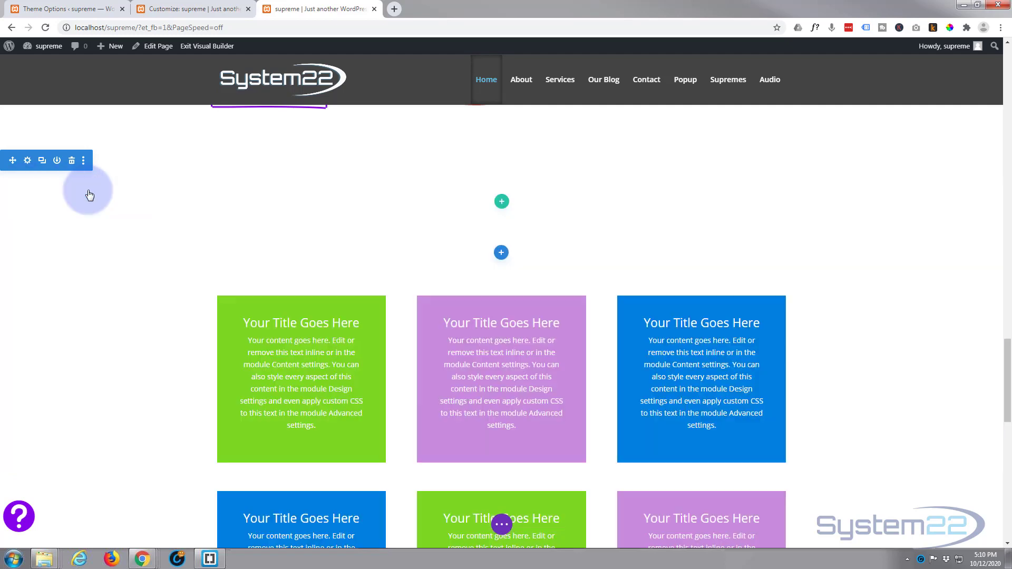
Insert a single-column row in the emptied section and add a Supreme Flipbox module to it.
{"action": "left_click", "coordinate": [502, 202]}
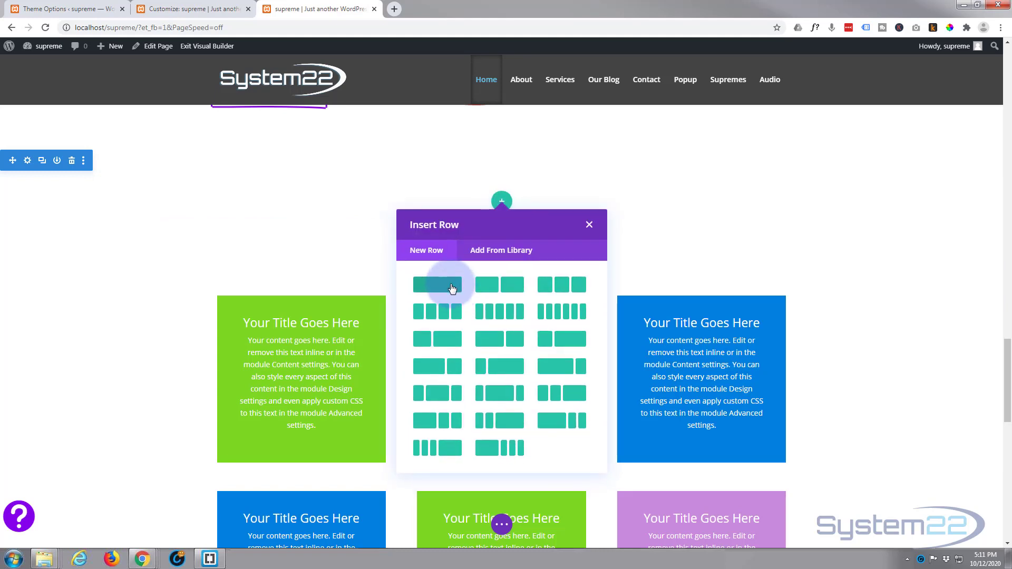
{"action": "left_click", "coordinate": [451, 287]}
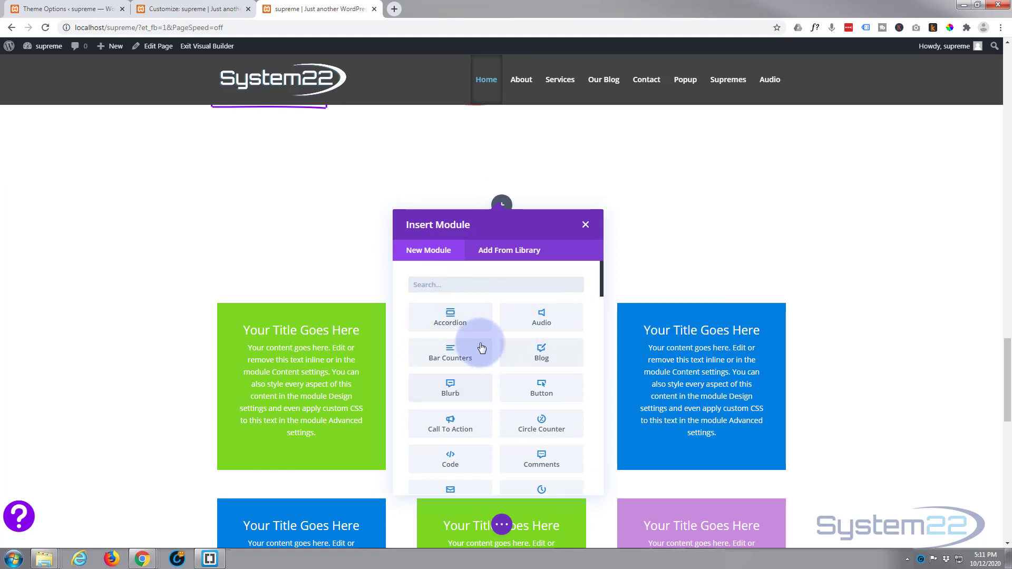
{"action": "scroll", "coordinate": [473, 345], "scroll_direction": "down", "scroll_amount": 3}
{"action": "scroll", "coordinate": [473, 350], "scroll_direction": "down", "scroll_amount": 4}
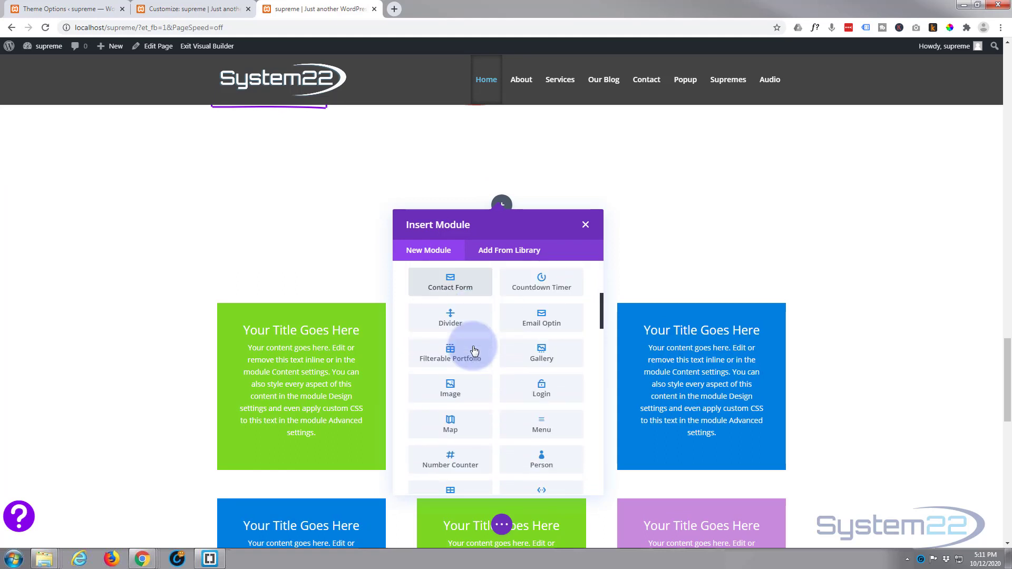
{"action": "scroll", "coordinate": [474, 351], "scroll_direction": "down", "scroll_amount": 6}
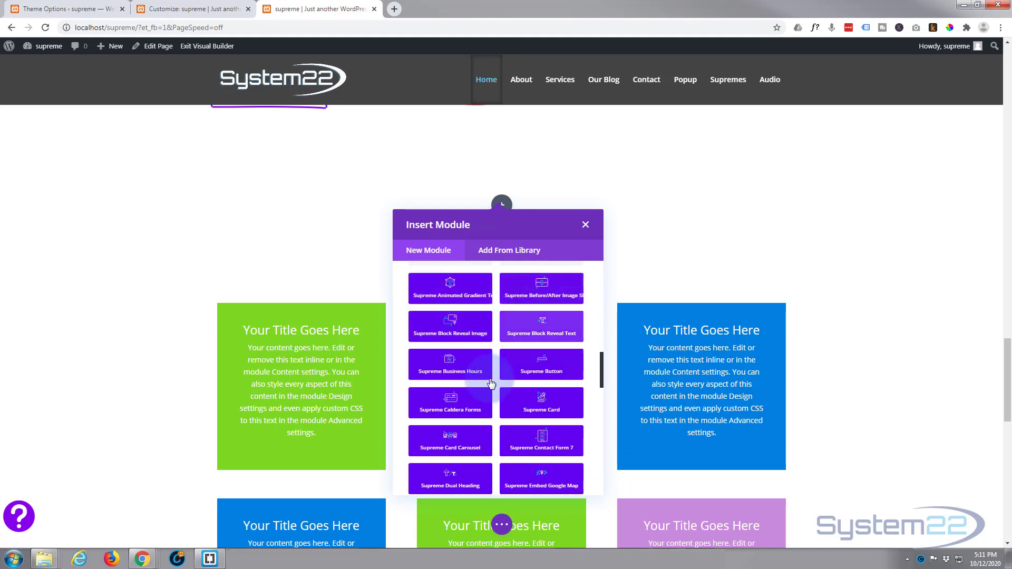
{"action": "scroll", "coordinate": [457, 375], "scroll_direction": "down", "scroll_amount": 1}
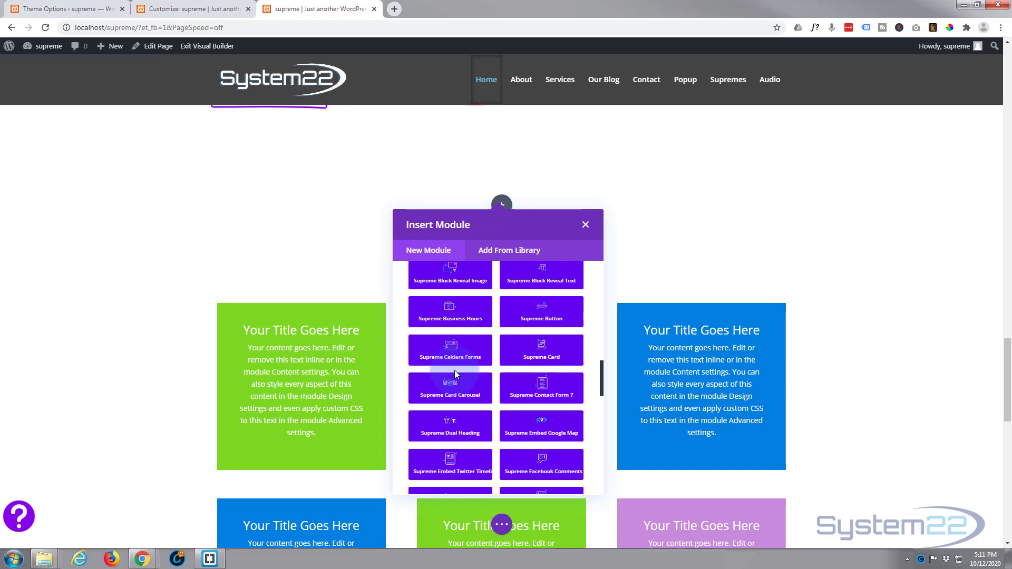
{"action": "scroll", "coordinate": [454, 370], "scroll_direction": "down", "scroll_amount": 2}
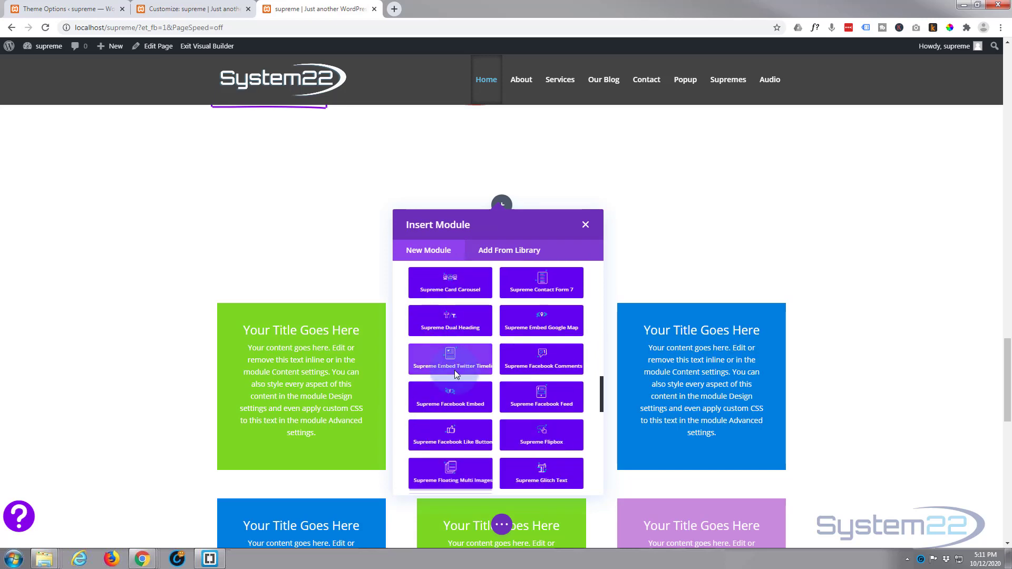
{"action": "scroll", "coordinate": [454, 370], "scroll_direction": "down", "scroll_amount": 1}
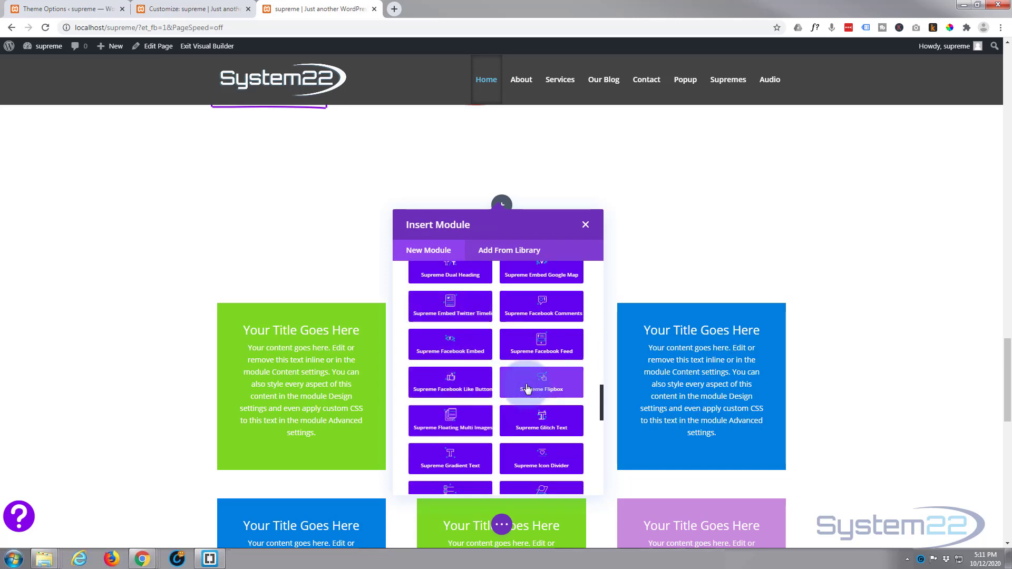
{"action": "left_click", "coordinate": [540, 385]}
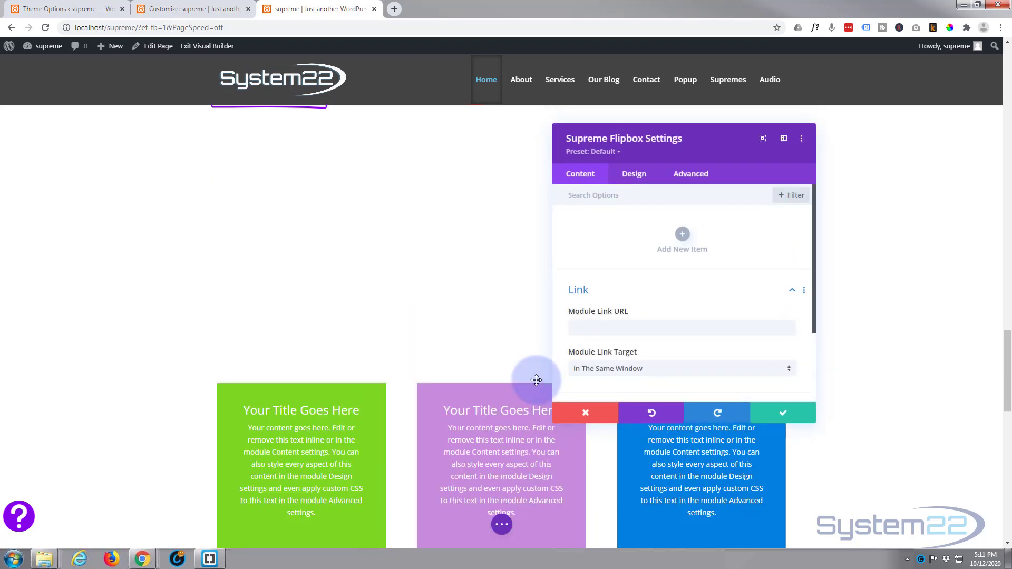
Add a new item to the flipbox and paste the Lorem ipsum paragraph at the start of its content text.
{"action": "left_click", "coordinate": [689, 198]}
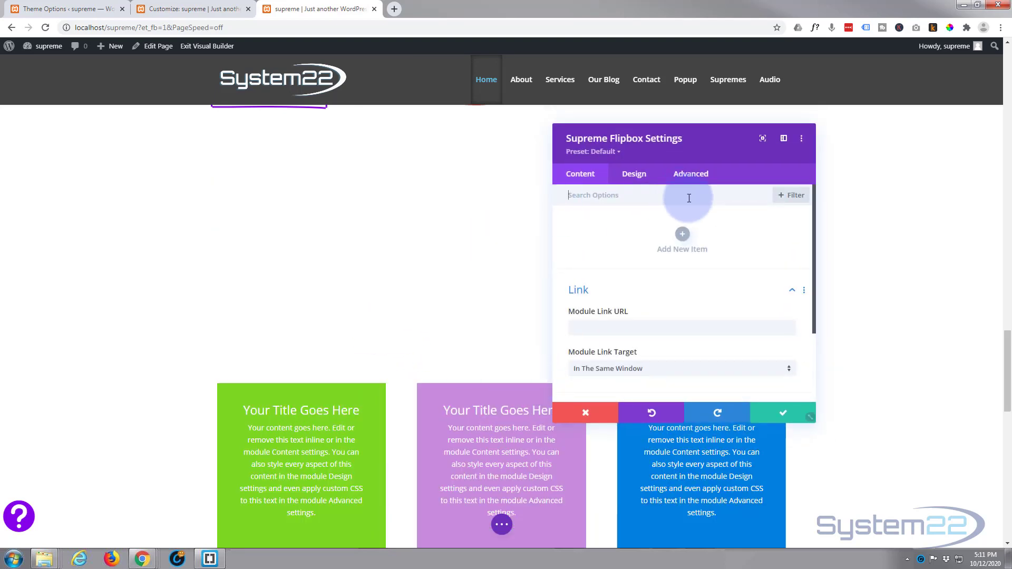
{"action": "left_click", "coordinate": [683, 235]}
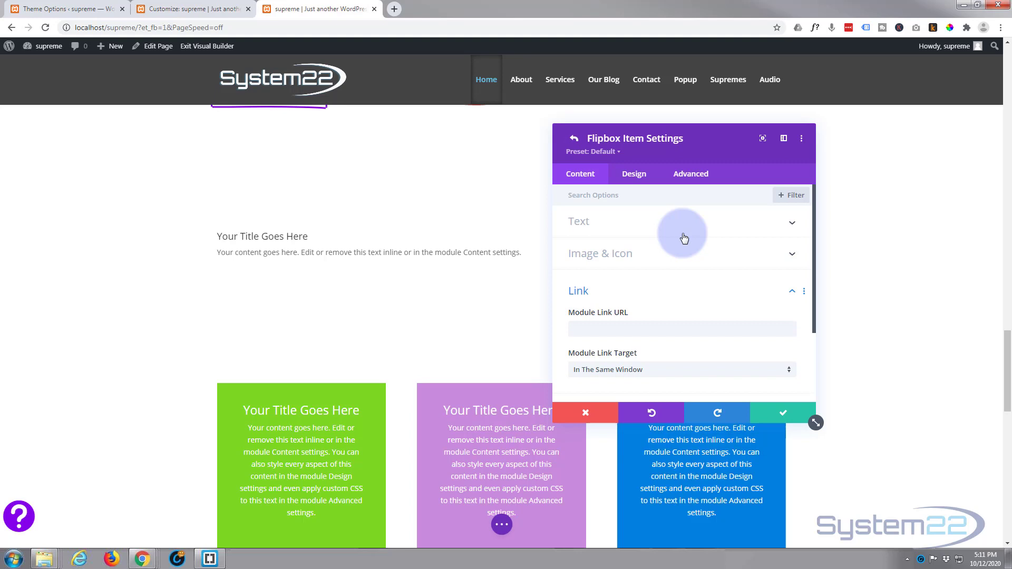
{"action": "left_click", "coordinate": [632, 226]}
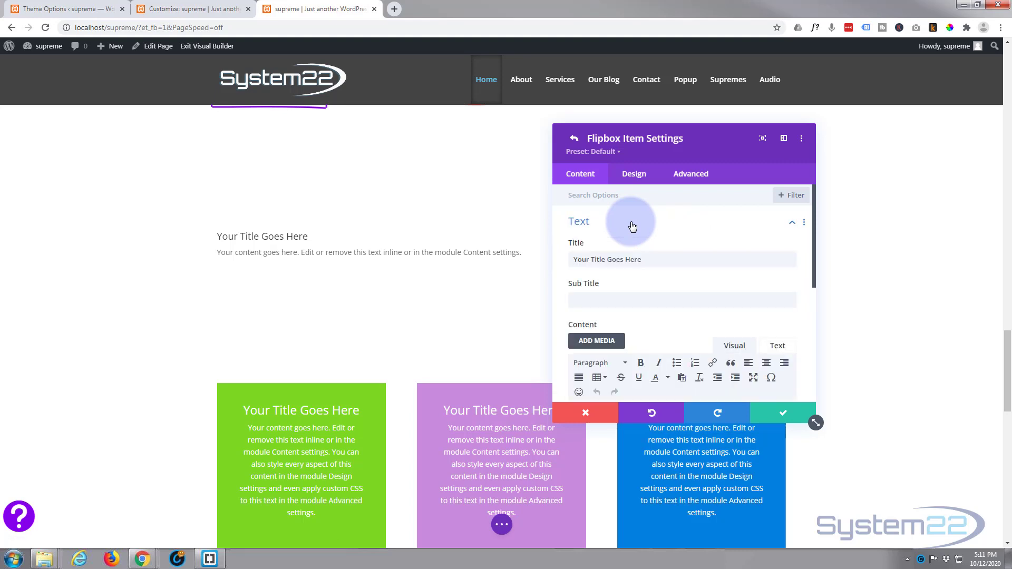
{"action": "left_click", "coordinate": [594, 258]}
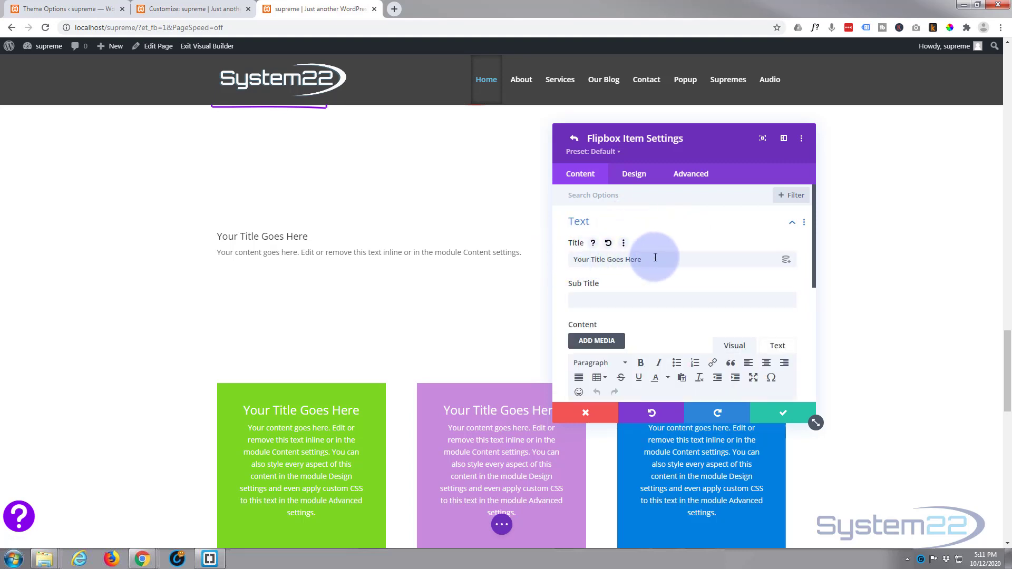
{"action": "scroll", "coordinate": [662, 258], "scroll_direction": "down", "scroll_amount": 1}
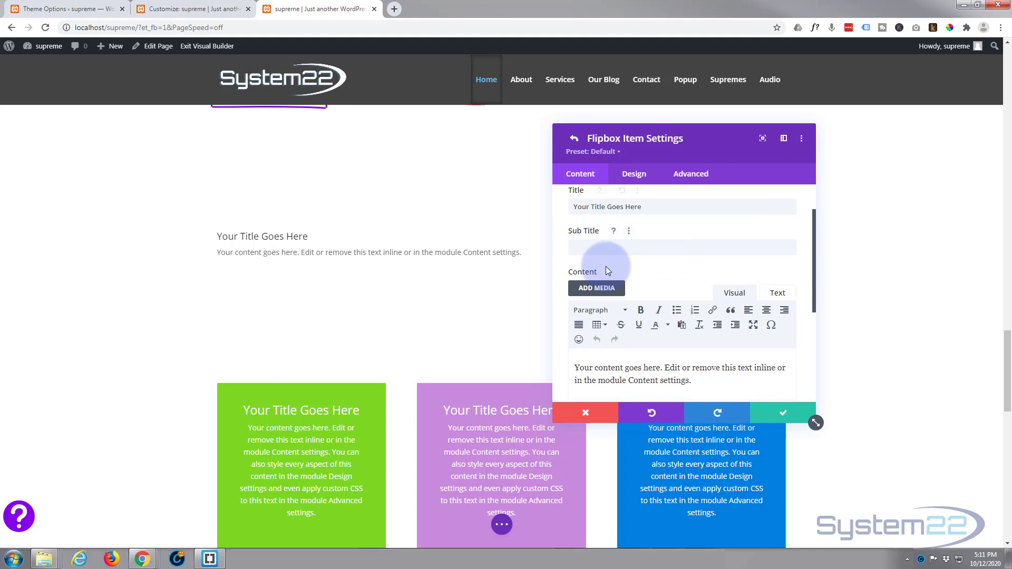
{"action": "scroll", "coordinate": [606, 267], "scroll_direction": "down", "scroll_amount": 2}
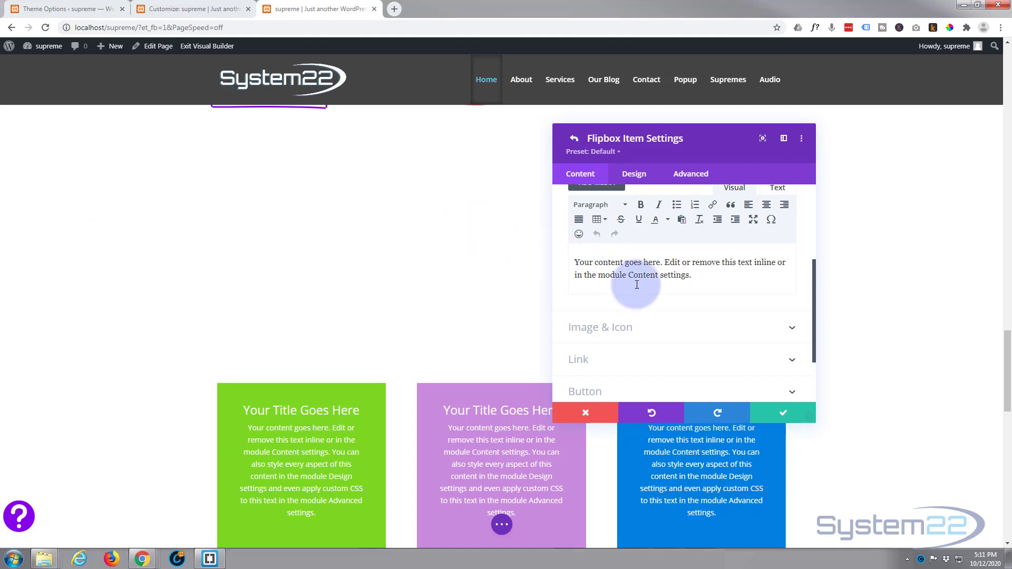
{"action": "left_click", "coordinate": [576, 265]}
{"action": "key", "text": "ctrl+v"}
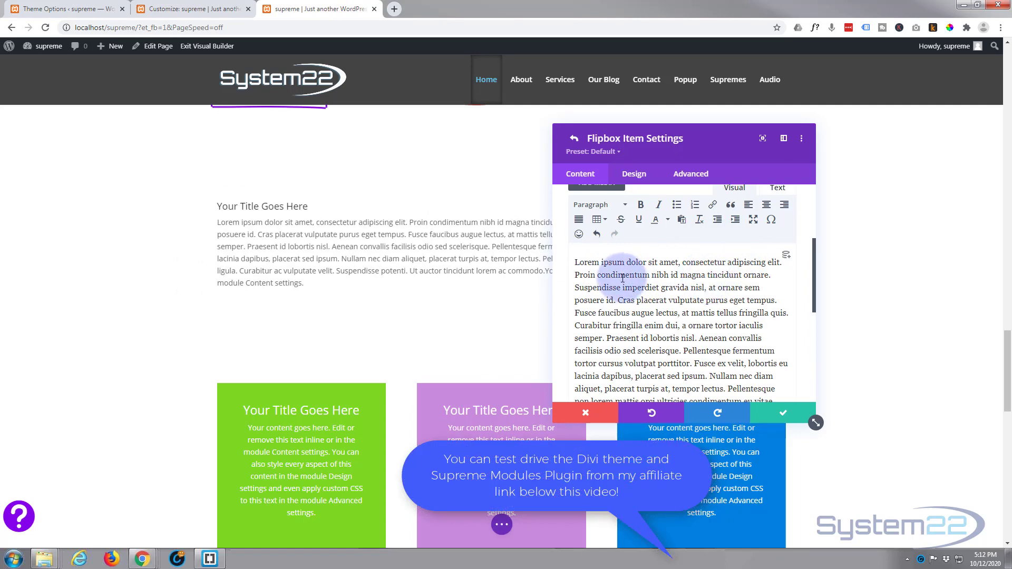
Set the flipbox item's background image to movie-01.jpg from the media library.
{"action": "scroll", "coordinate": [563, 276], "scroll_direction": "down", "scroll_amount": 1}
{"action": "scroll", "coordinate": [563, 277], "scroll_direction": "down", "scroll_amount": 5}
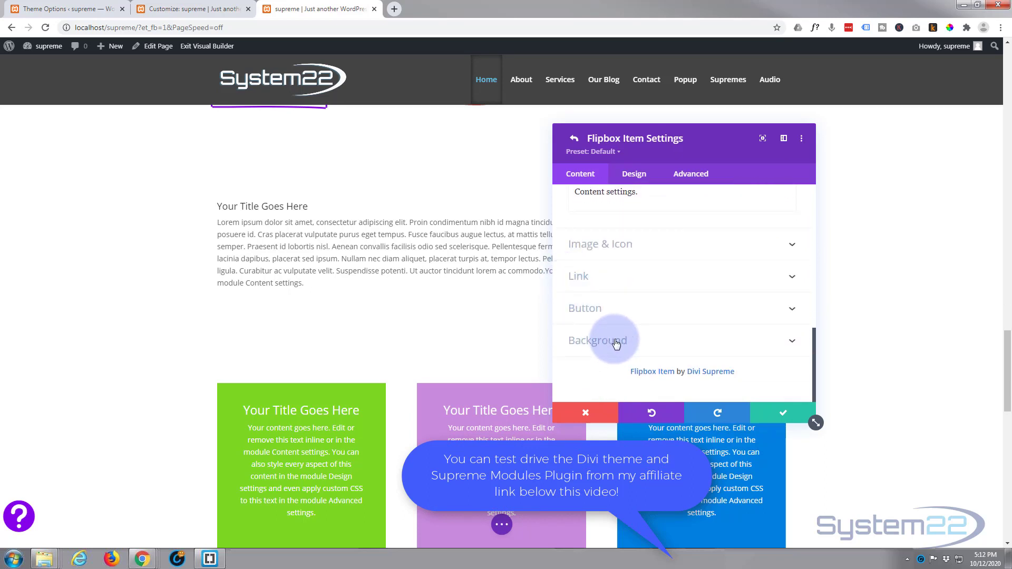
{"action": "left_click", "coordinate": [610, 343]}
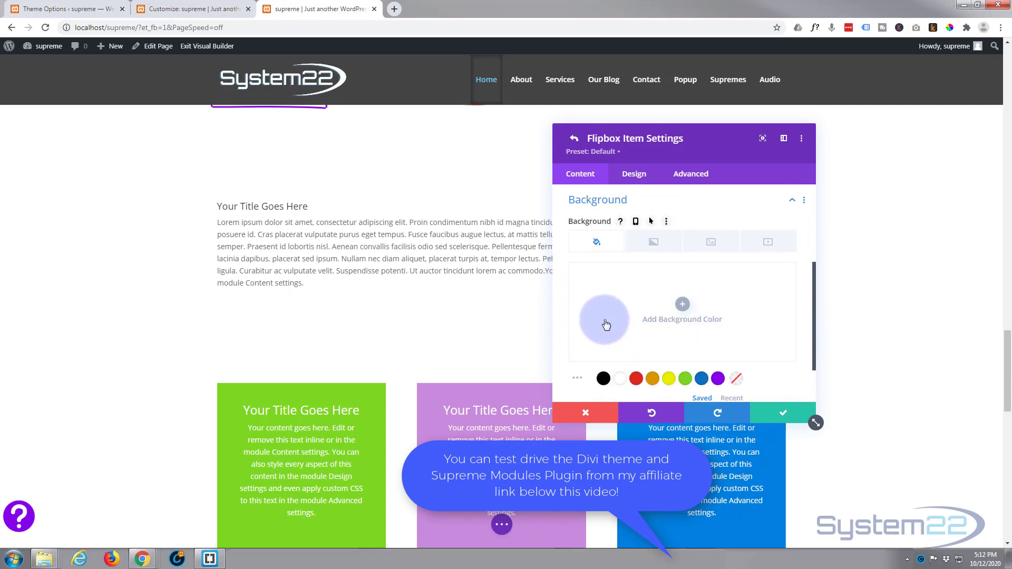
{"action": "left_click", "coordinate": [710, 241]}
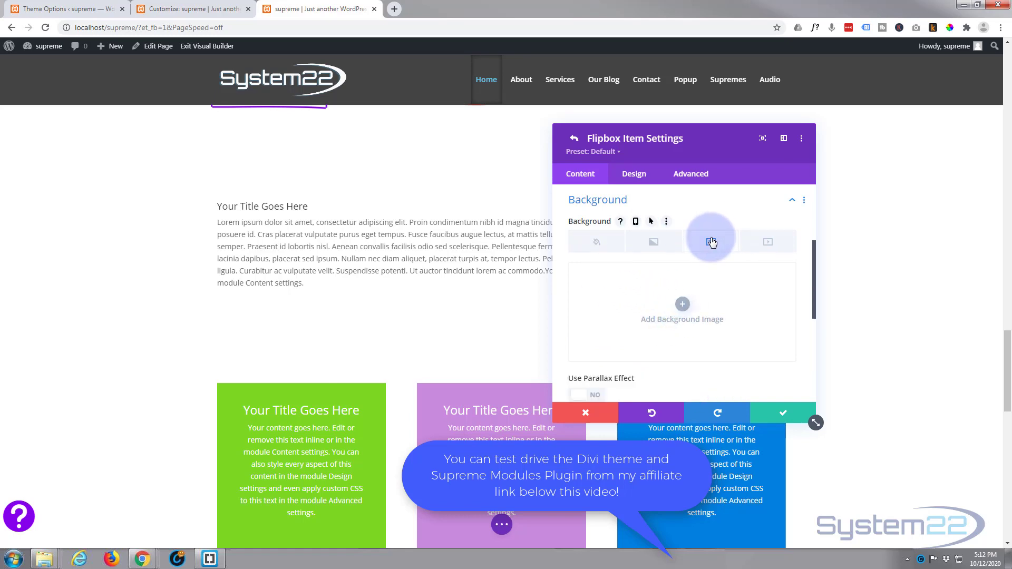
{"action": "left_click", "coordinate": [684, 308]}
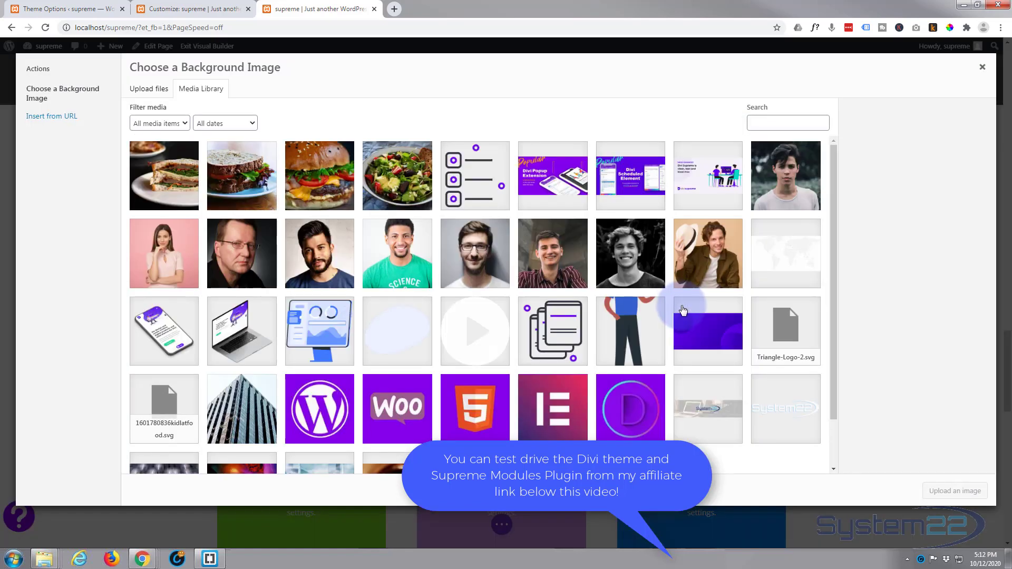
{"action": "scroll", "coordinate": [658, 305], "scroll_direction": "down", "scroll_amount": 4}
{"action": "scroll", "coordinate": [658, 305], "scroll_direction": "down", "scroll_amount": 4}
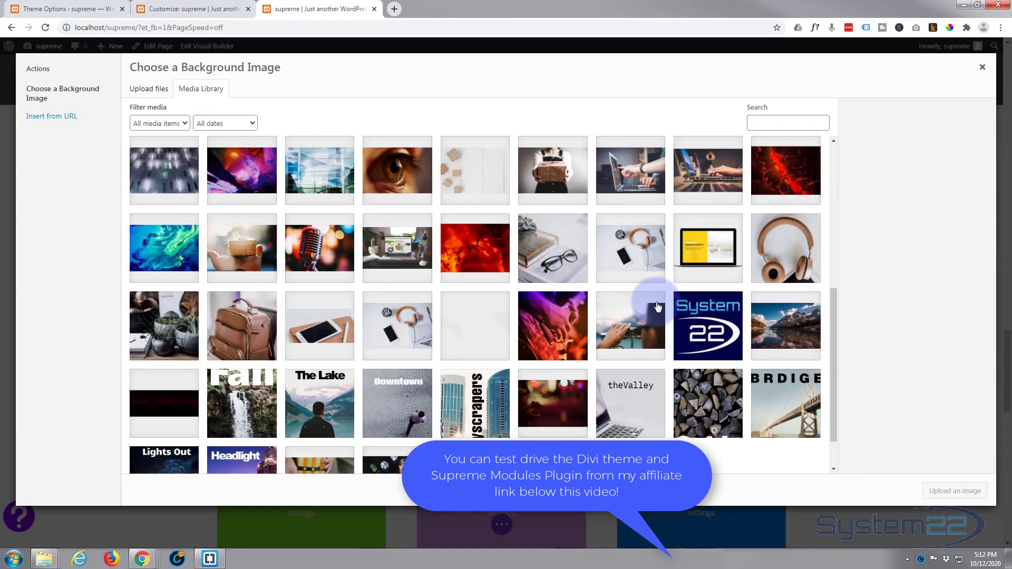
{"action": "left_click", "coordinate": [547, 358]}
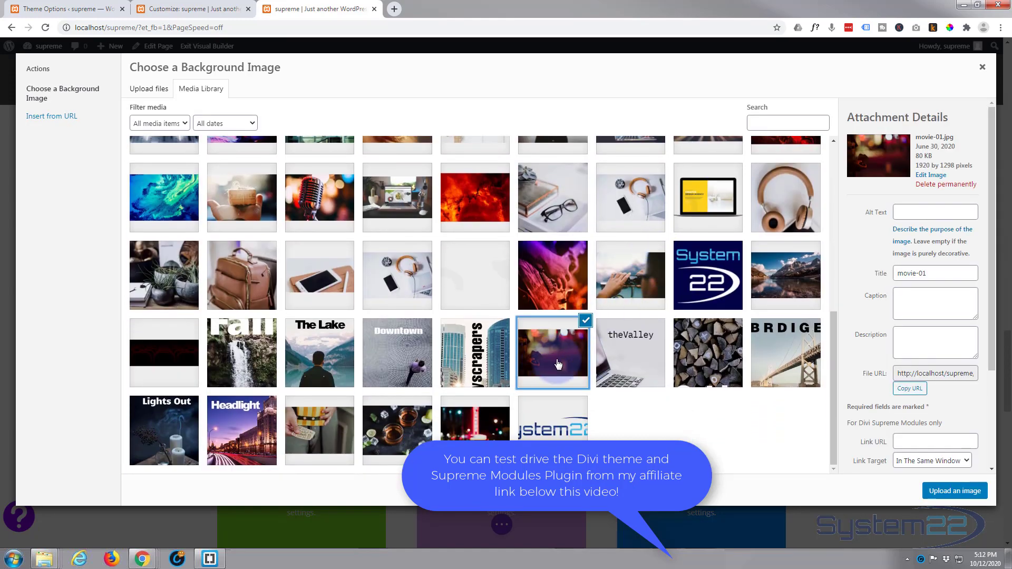
{"action": "left_click", "coordinate": [944, 490]}
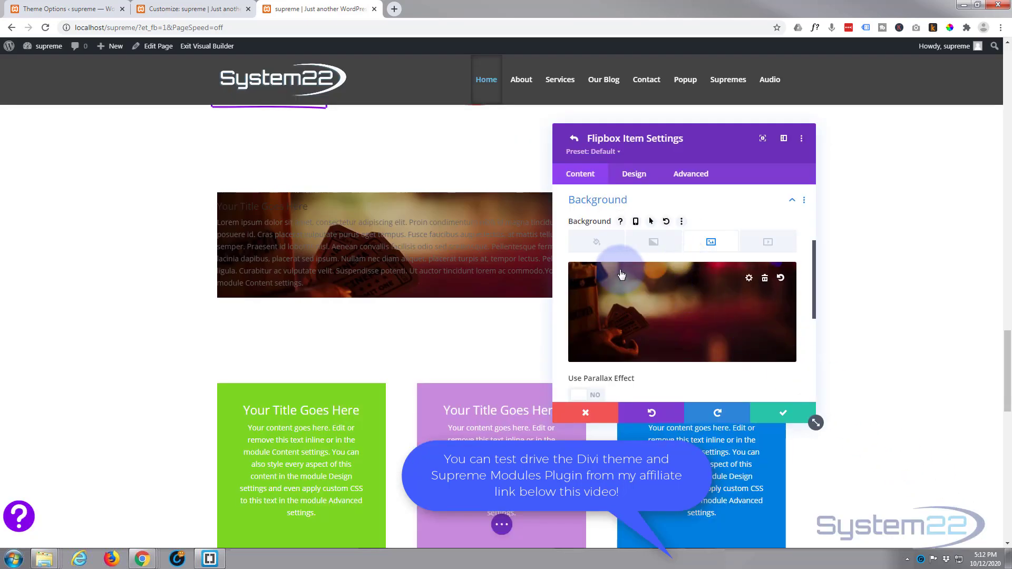
Turn on Use Icon for the flipbox item and choose the circled information icon.
{"action": "scroll", "coordinate": [621, 274], "scroll_direction": "up", "scroll_amount": 3}
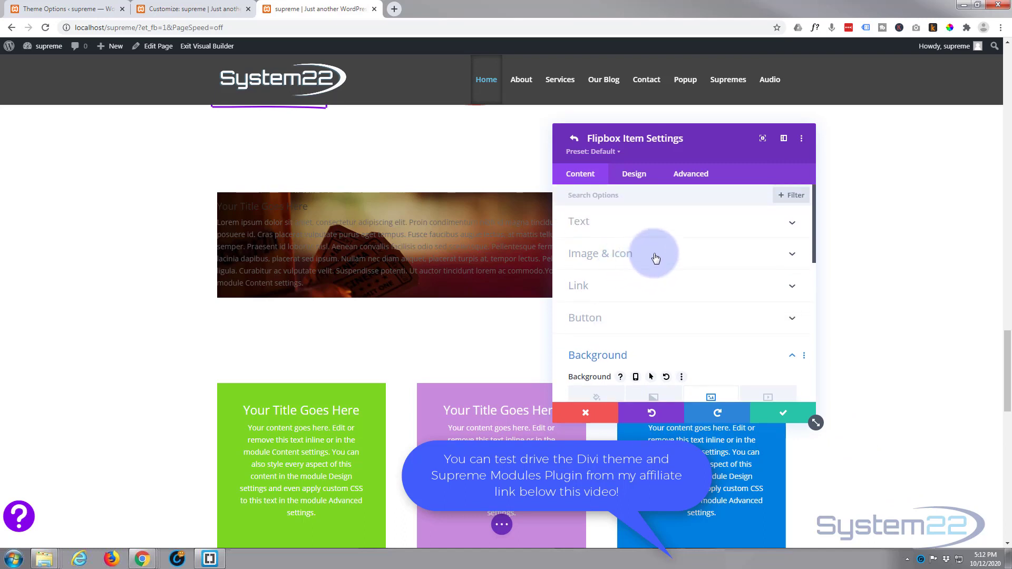
{"action": "left_click", "coordinate": [655, 258]}
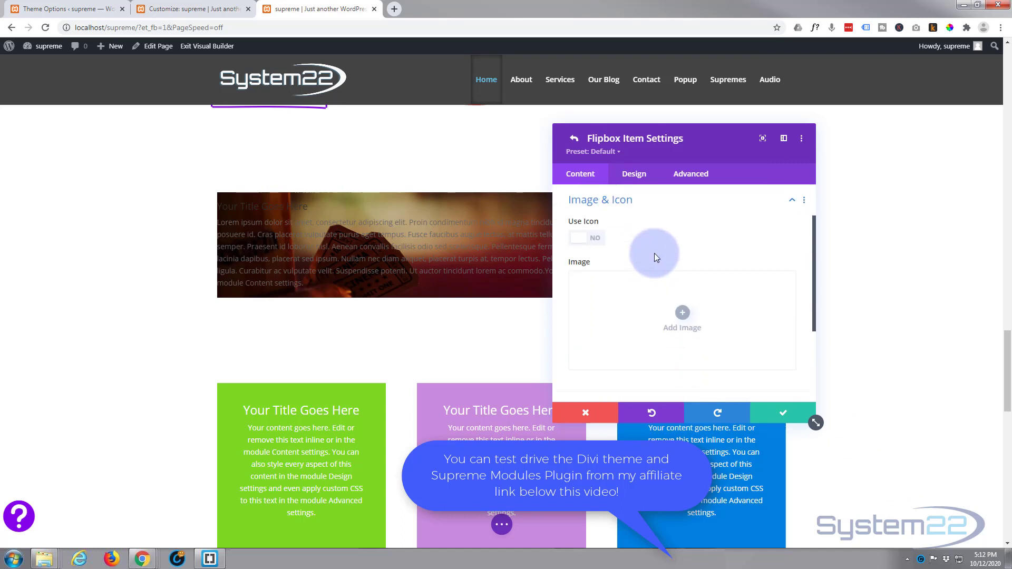
{"action": "left_click", "coordinate": [594, 239]}
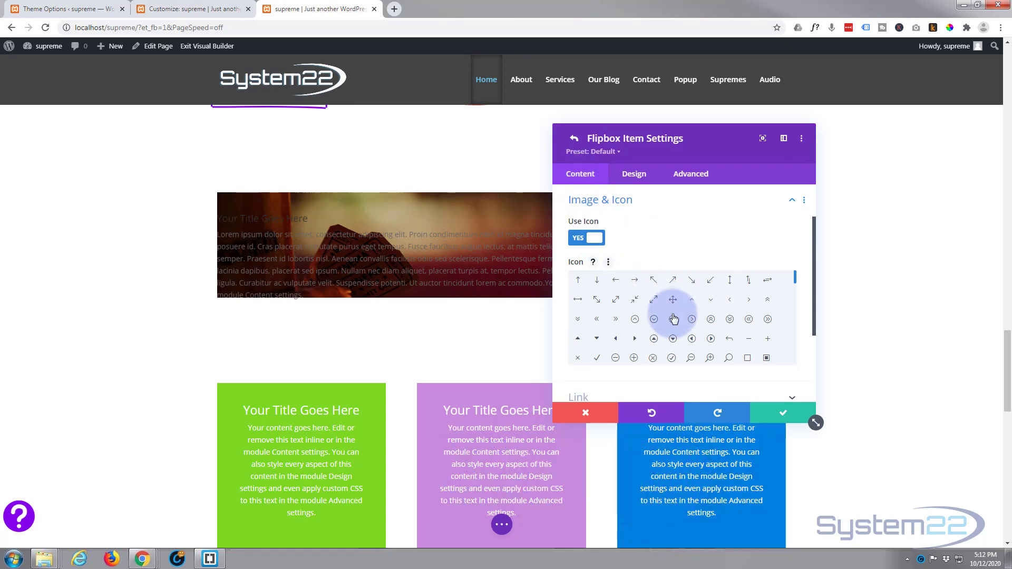
{"action": "scroll", "coordinate": [673, 318], "scroll_direction": "down", "scroll_amount": 1}
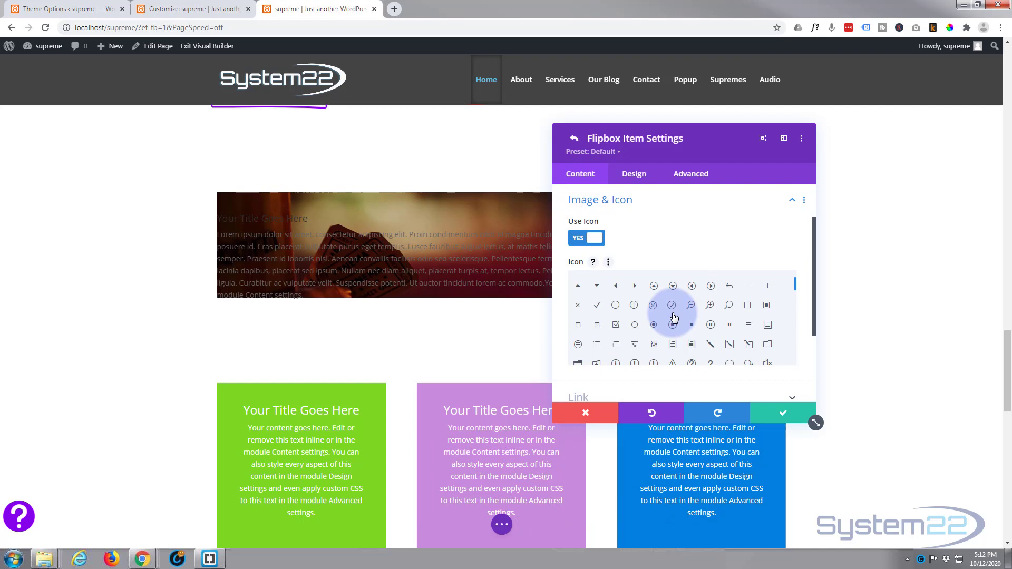
{"action": "scroll", "coordinate": [673, 316], "scroll_direction": "down", "scroll_amount": 1}
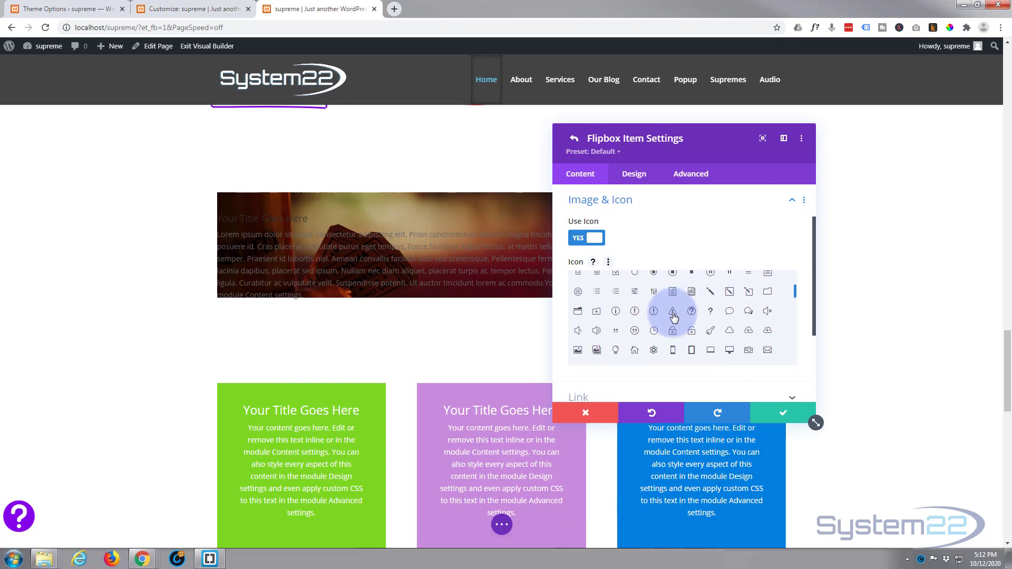
{"action": "left_click", "coordinate": [616, 314]}
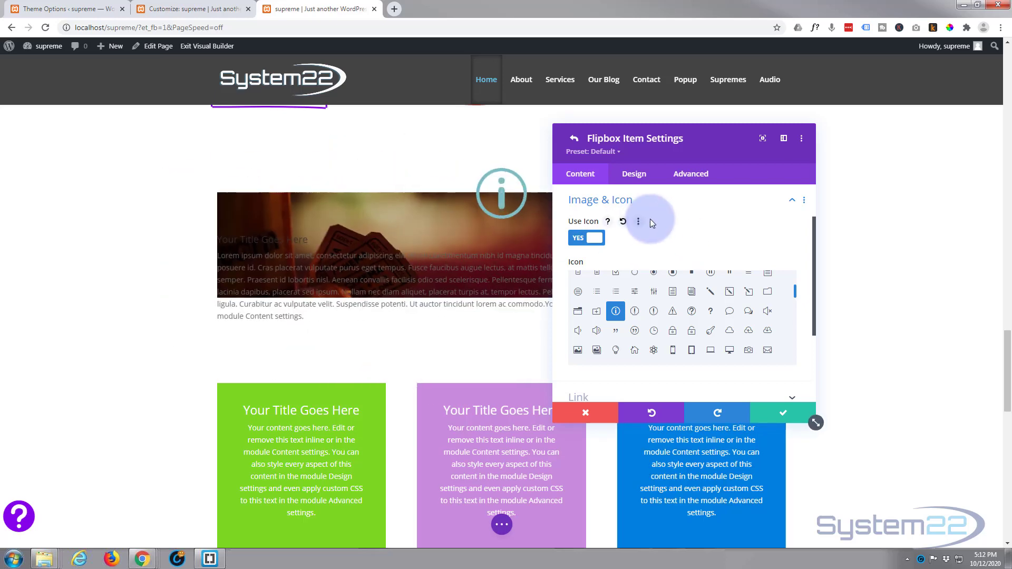
Centre the flipbox item's text horizontally and keep its vertical alignment at Center in the item's design settings.
{"action": "left_click", "coordinate": [635, 175]}
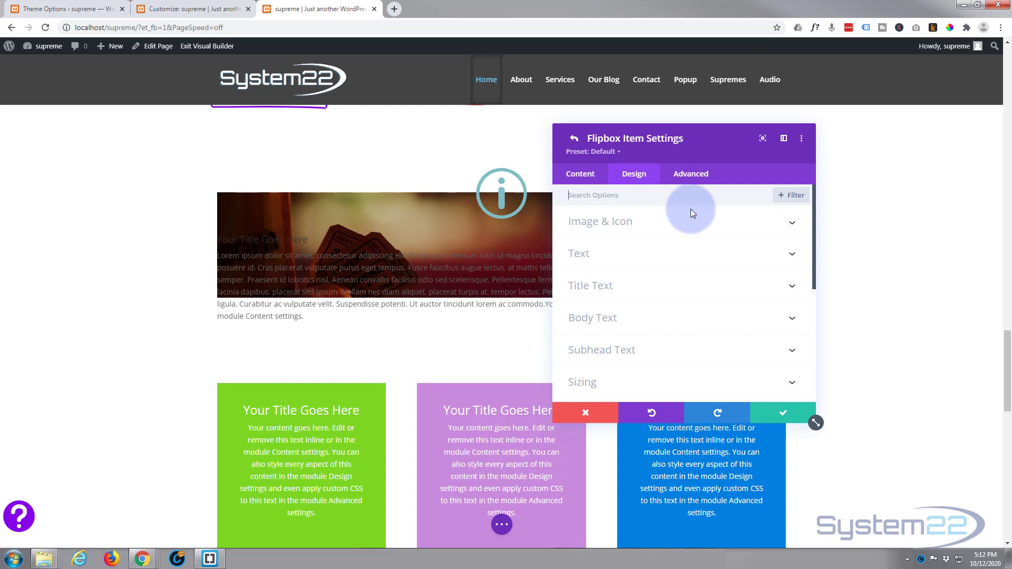
{"action": "left_click", "coordinate": [633, 176]}
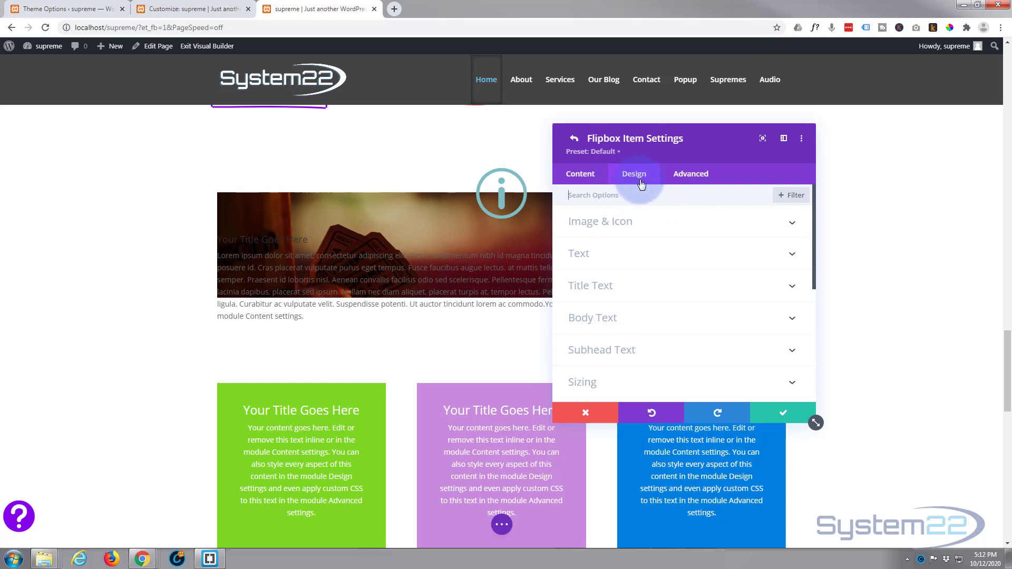
{"action": "left_click", "coordinate": [644, 255]}
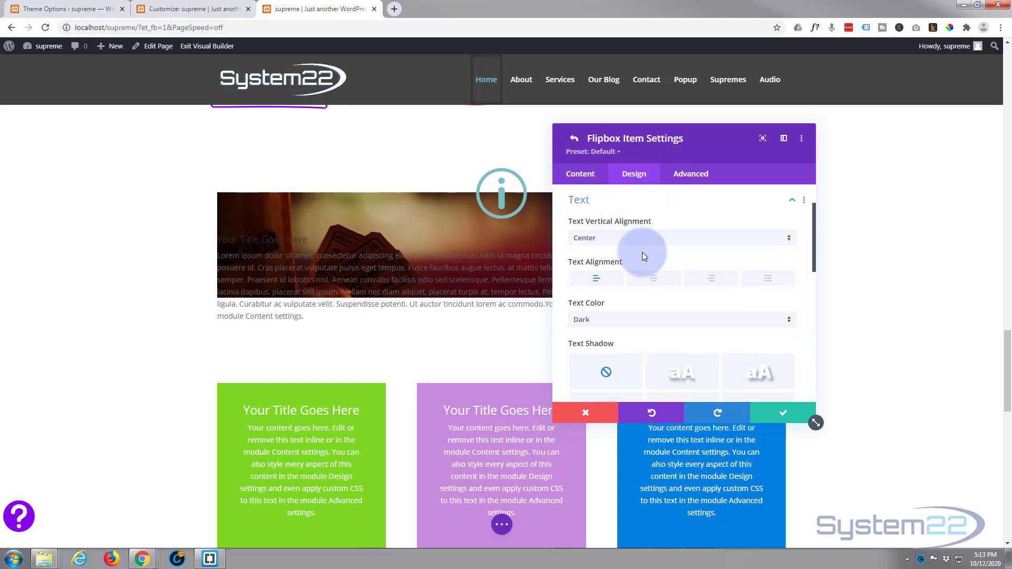
{"action": "left_click", "coordinate": [652, 284]}
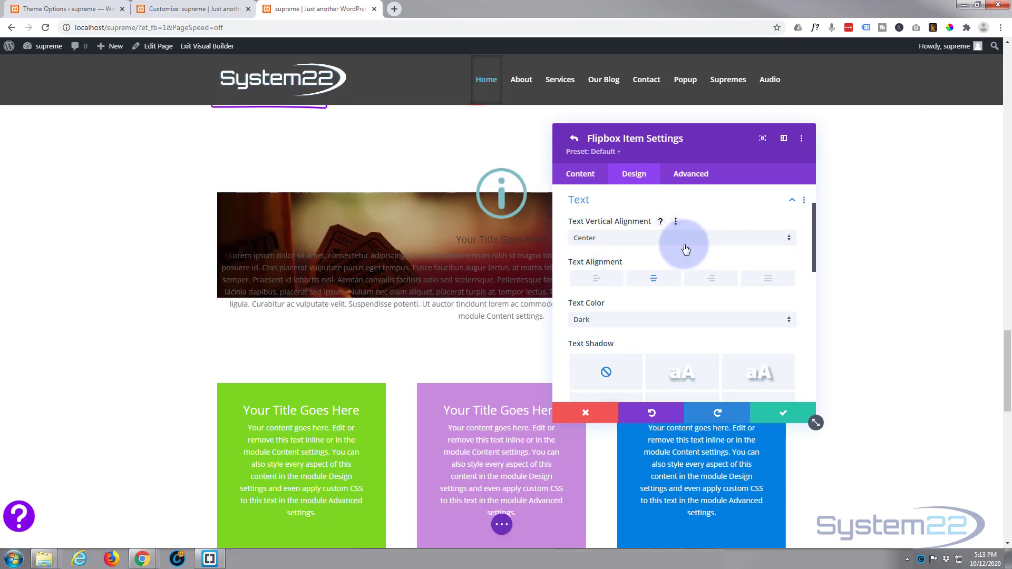
{"action": "left_click", "coordinate": [639, 242]}
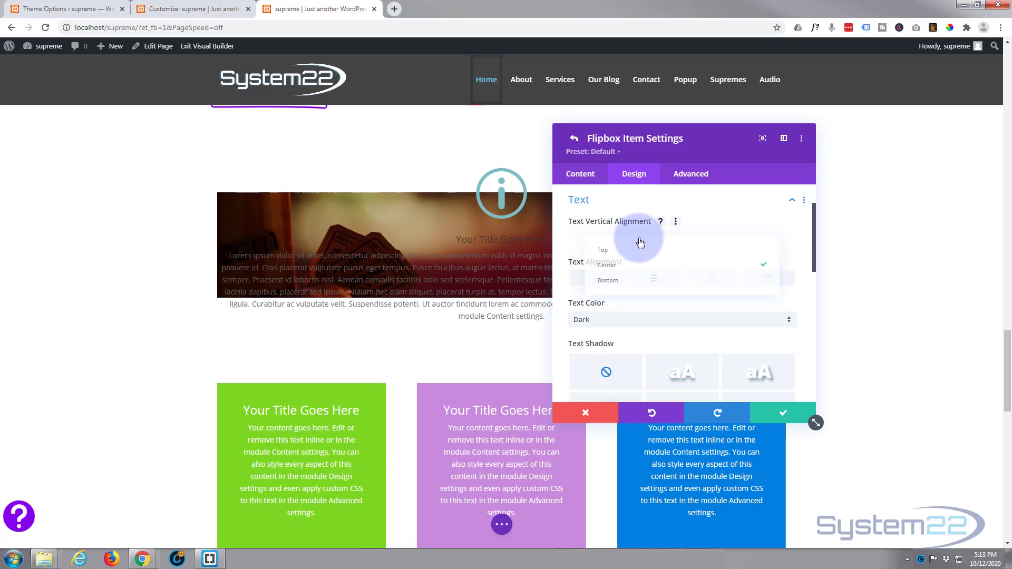
{"action": "left_click", "coordinate": [613, 265]}
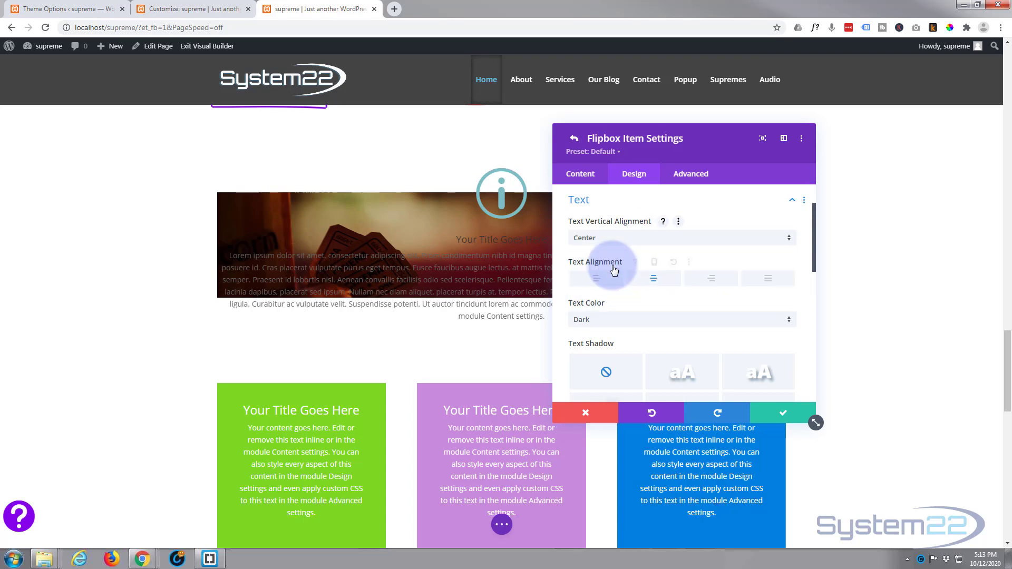
{"action": "left_click", "coordinate": [652, 278]}
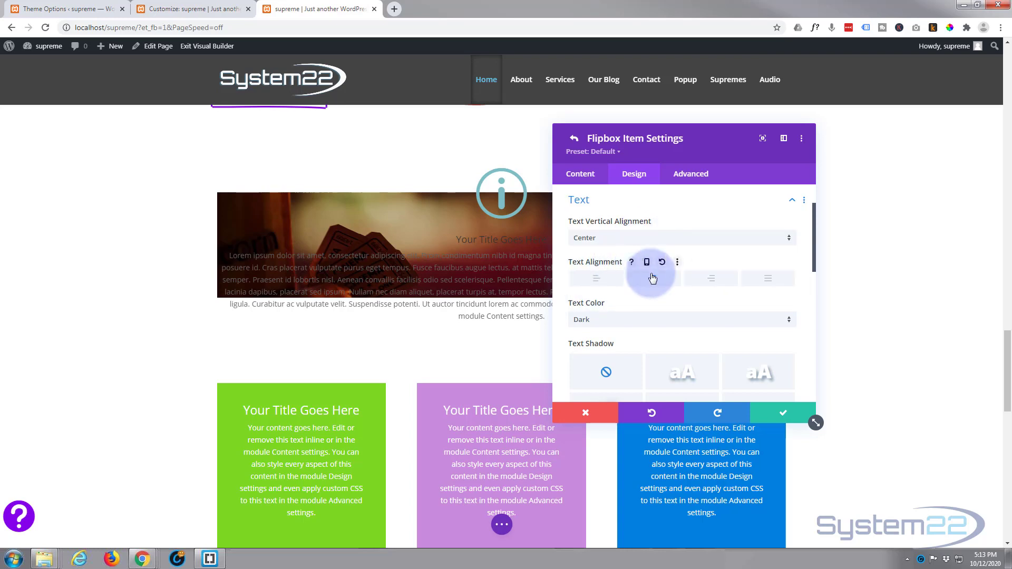
Set the flipbox item's text color to Light.
{"action": "scroll", "coordinate": [652, 280], "scroll_direction": "down", "scroll_amount": 2}
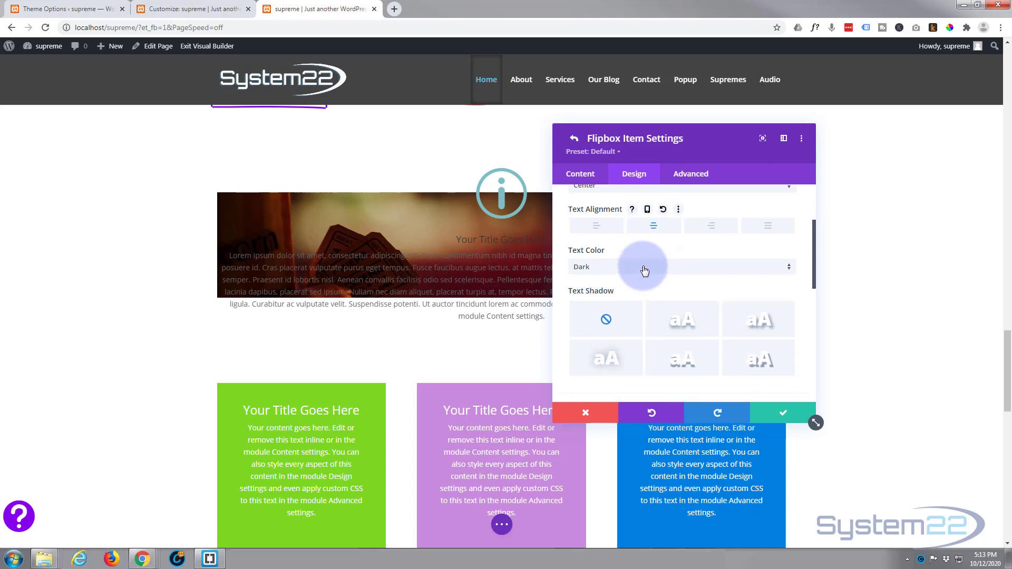
{"action": "left_click", "coordinate": [642, 266]}
{"action": "left_click", "coordinate": [633, 283]}
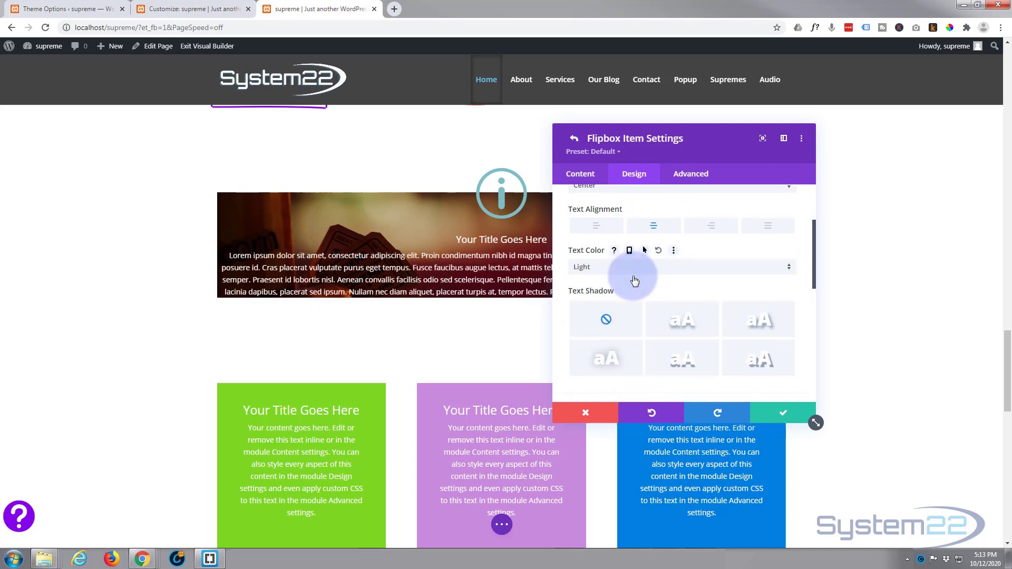
{"action": "scroll", "coordinate": [636, 278], "scroll_direction": "down", "scroll_amount": 2}
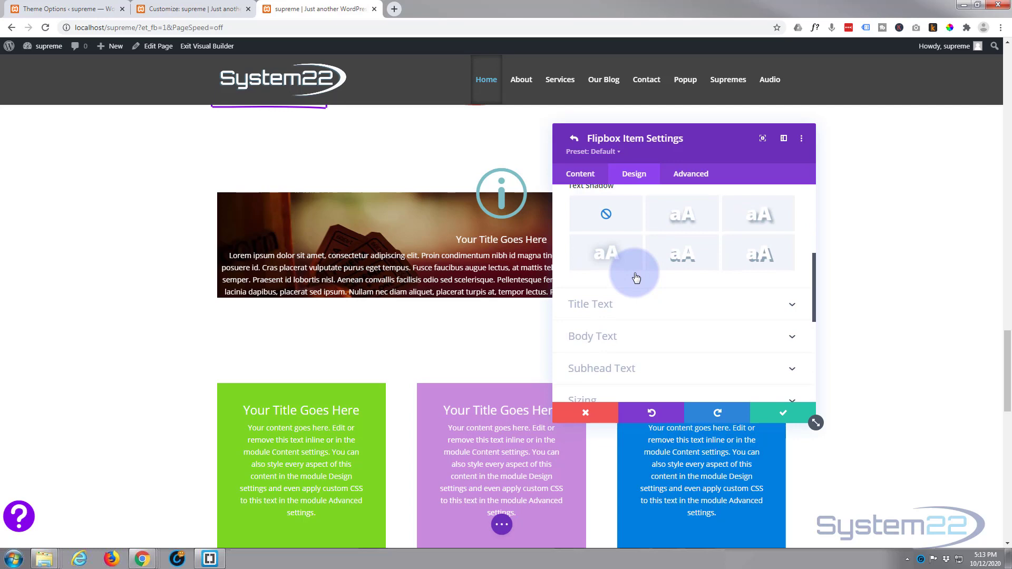
Change the flipbox item's icon color to white and save the item settings.
{"action": "scroll", "coordinate": [635, 274], "scroll_direction": "up", "scroll_amount": 4}
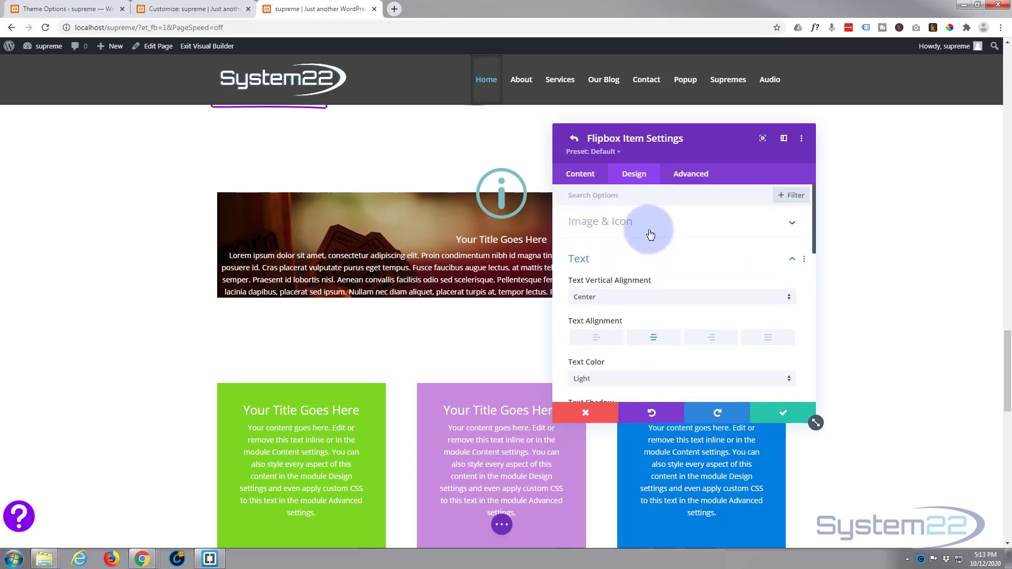
{"action": "left_click", "coordinate": [651, 234]}
{"action": "left_click", "coordinate": [623, 269]}
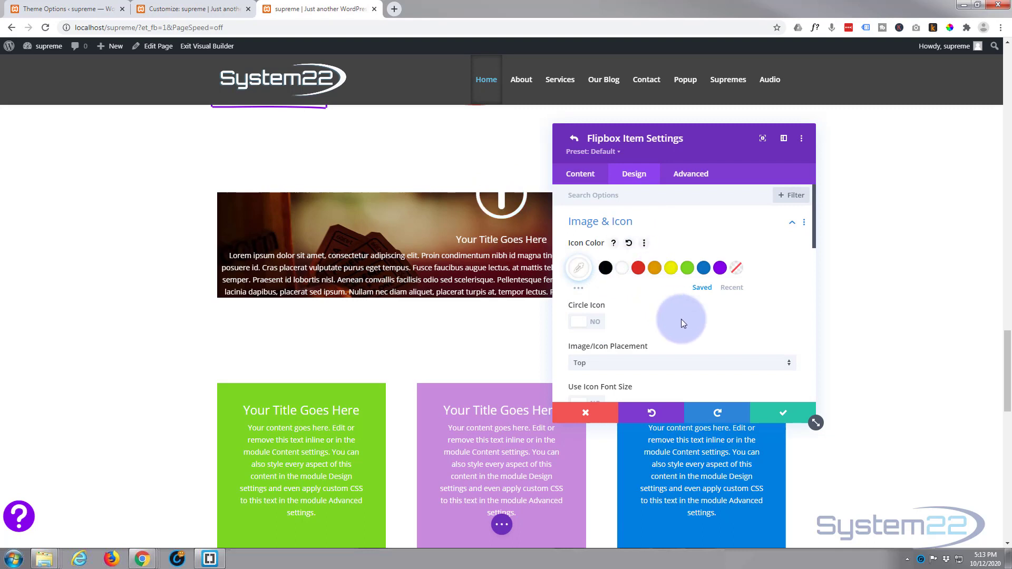
{"action": "left_click", "coordinate": [784, 412]}
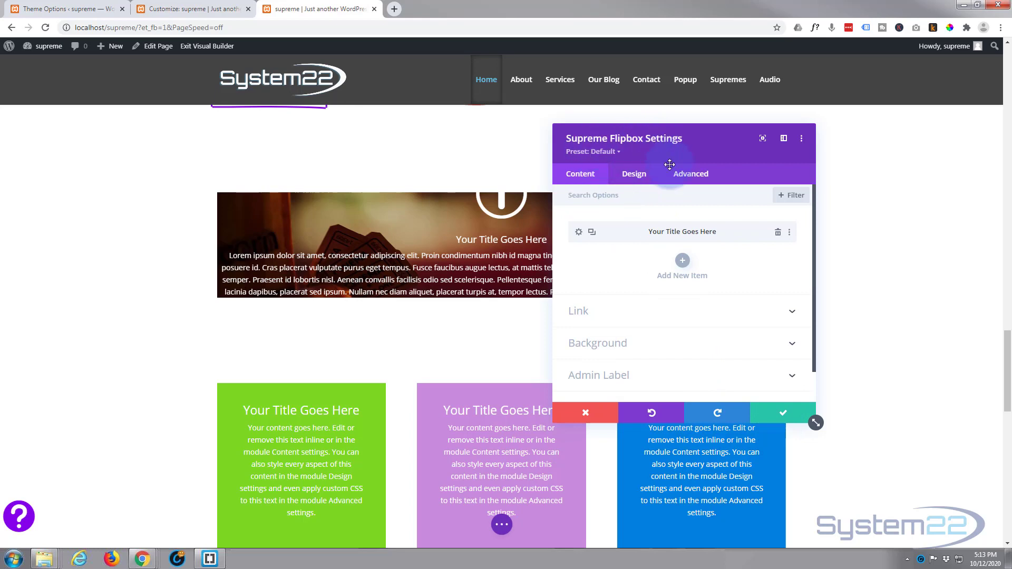
Set the Supreme Flipbox module's height to 500px in its sizing settings.
{"action": "left_click", "coordinate": [674, 203]}
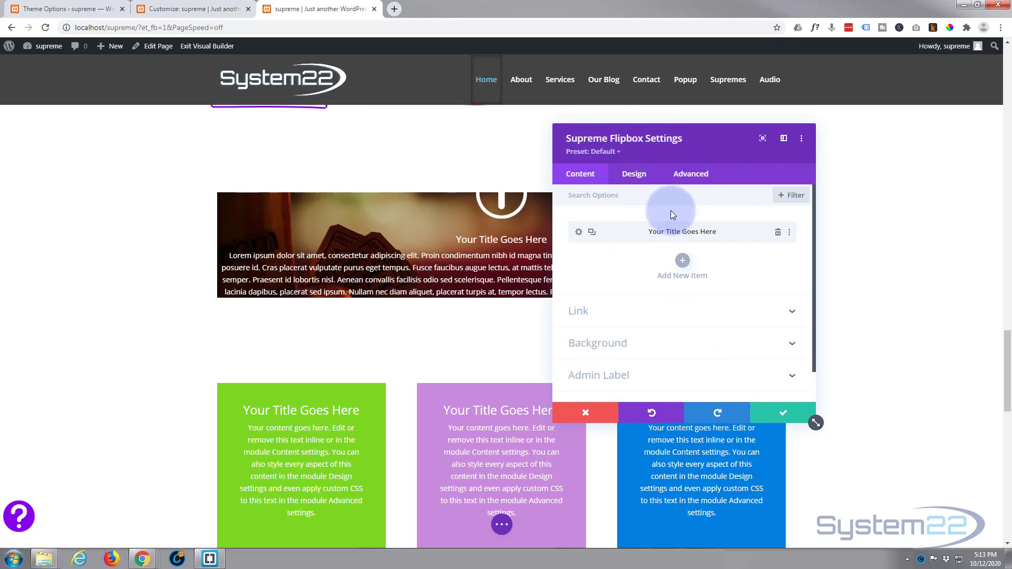
{"action": "left_click", "coordinate": [637, 176]}
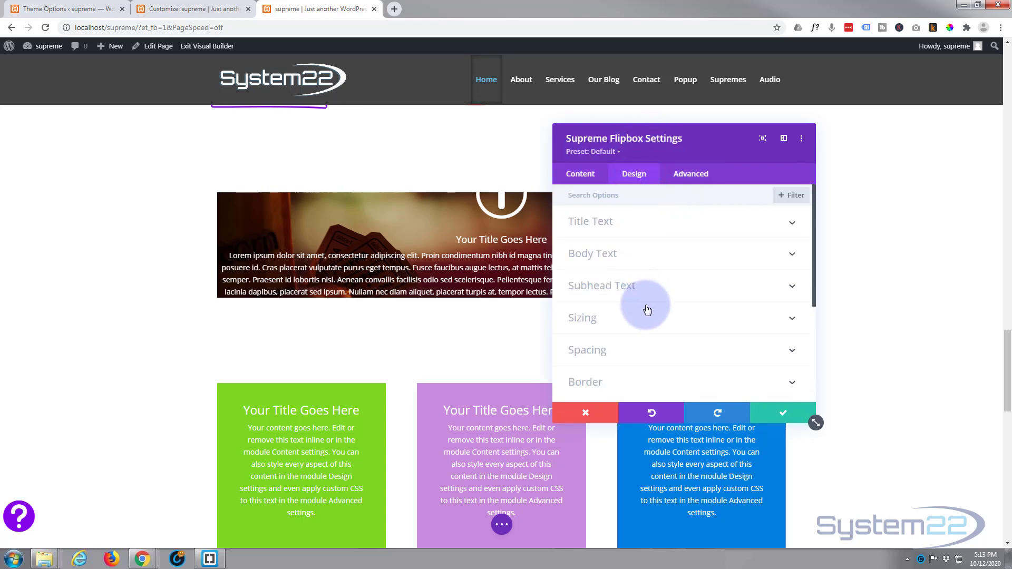
{"action": "left_click", "coordinate": [653, 323]}
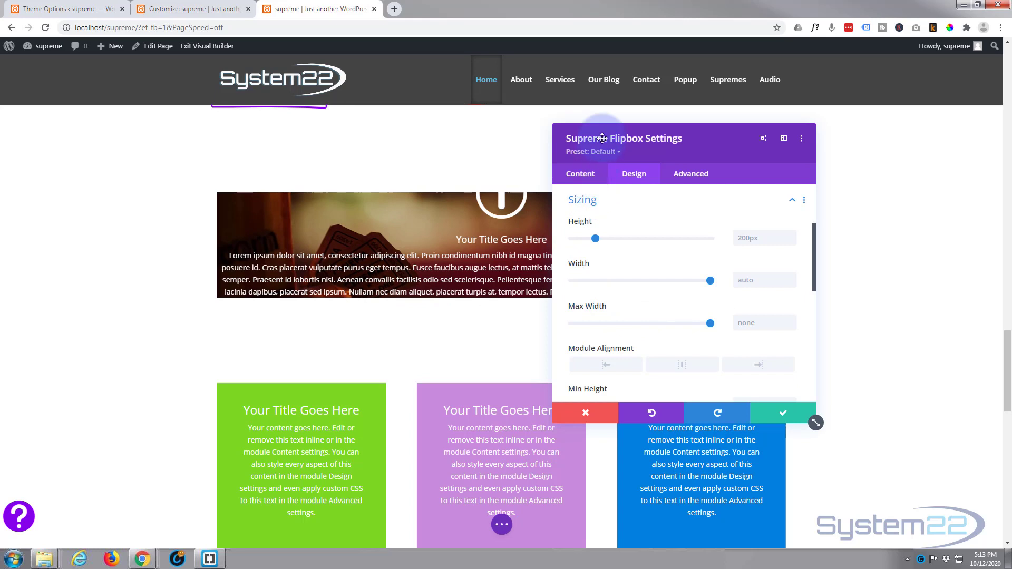
{"action": "left_click", "coordinate": [737, 238]}
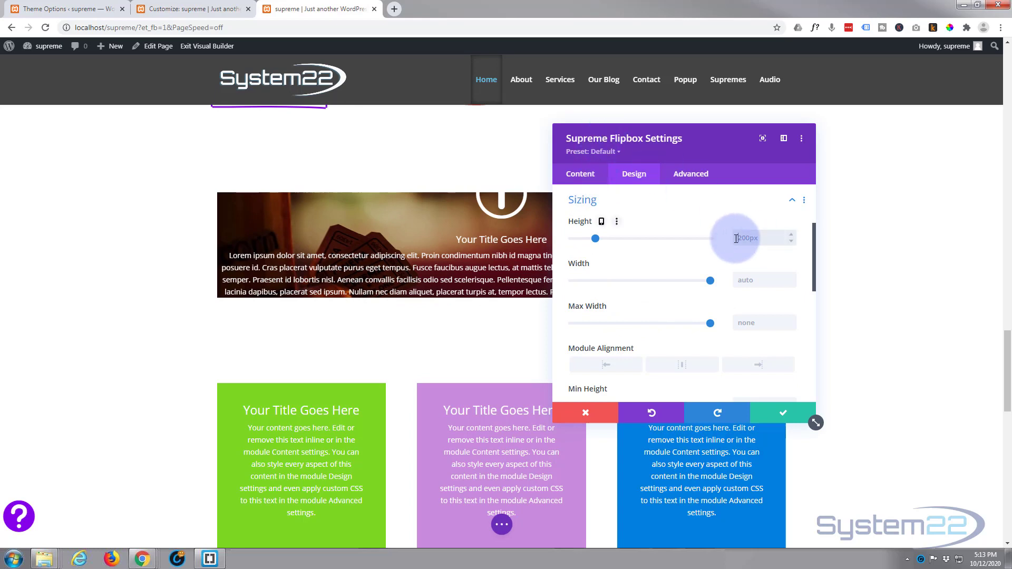
{"action": "type", "text": "500px"}
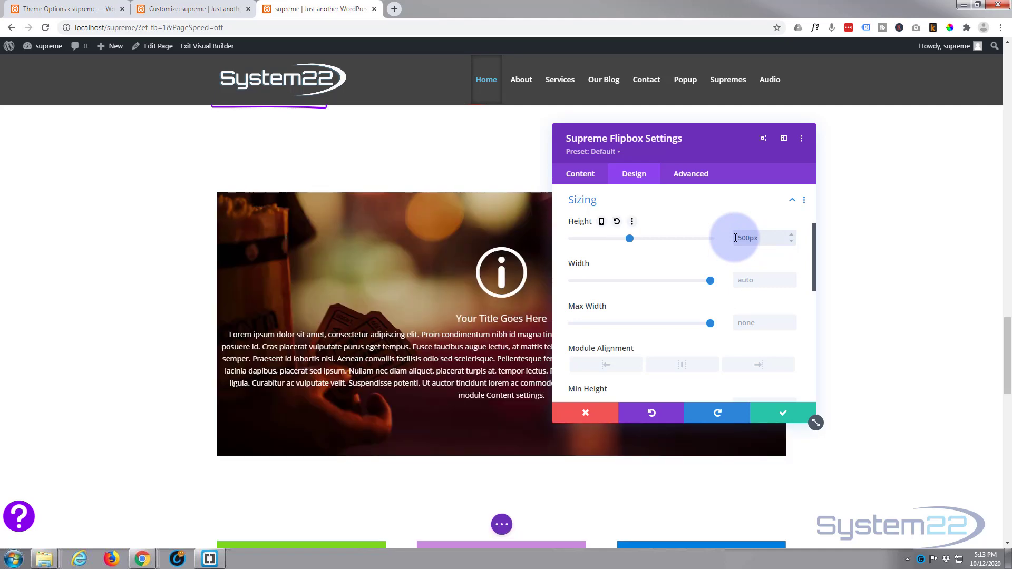
{"action": "left_click_drag", "start_coordinate": [719, 145], "coordinate": [783, 149]}
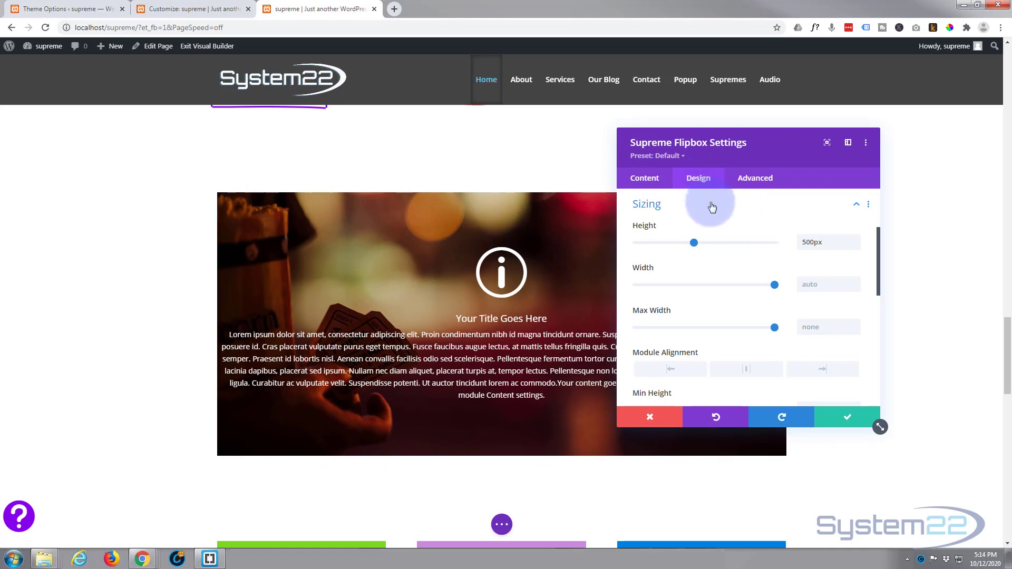
{"action": "left_click", "coordinate": [711, 206]}
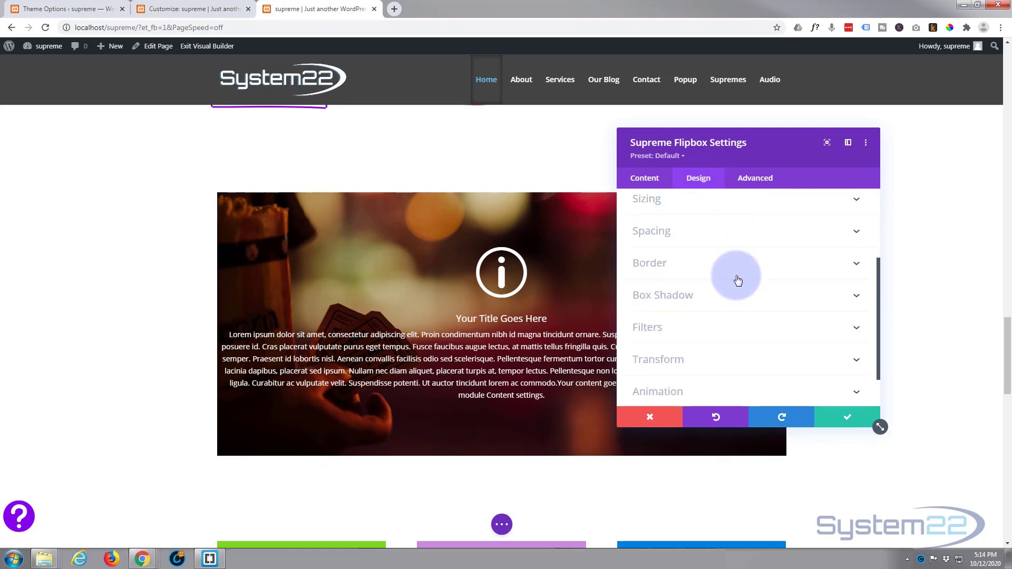
Reopen the flipbox item's settings and make its title text Semi Bold and uppercase.
{"action": "scroll", "coordinate": [737, 277], "scroll_direction": "down", "scroll_amount": 1}
{"action": "scroll", "coordinate": [738, 280], "scroll_direction": "up", "scroll_amount": 4}
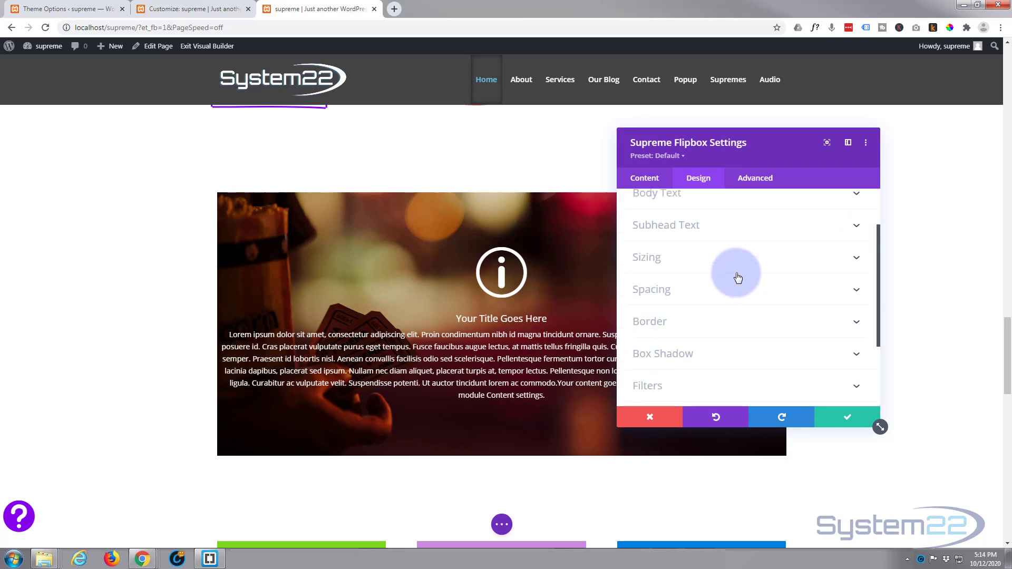
{"action": "left_click", "coordinate": [644, 178]}
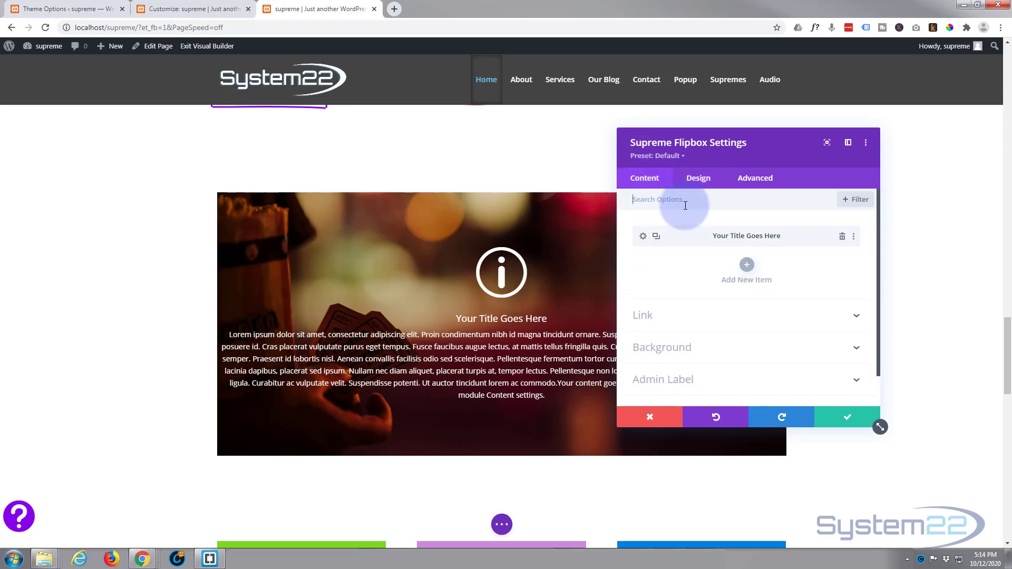
{"action": "left_click", "coordinate": [643, 237]}
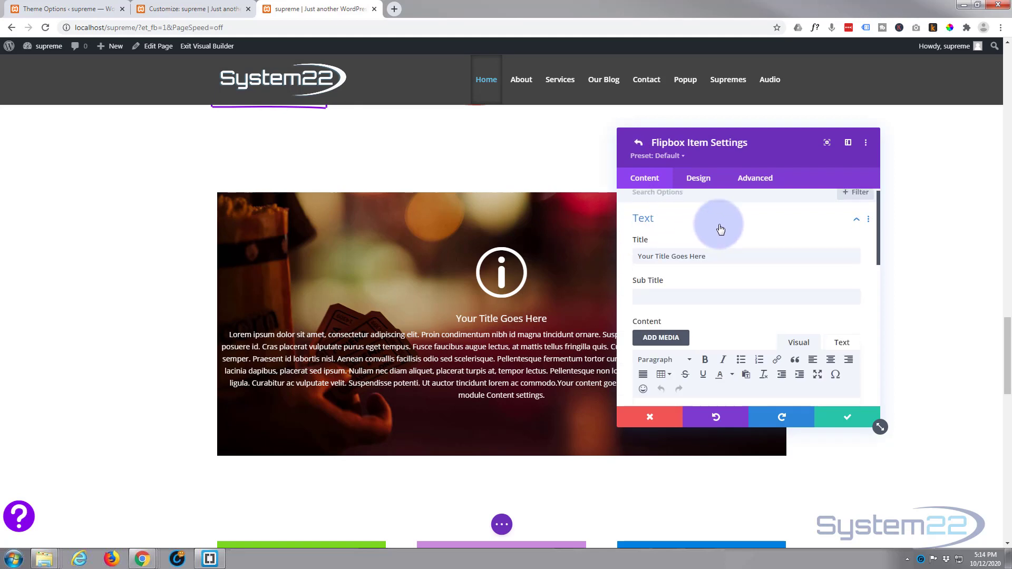
{"action": "scroll", "coordinate": [720, 228], "scroll_direction": "down", "scroll_amount": 1}
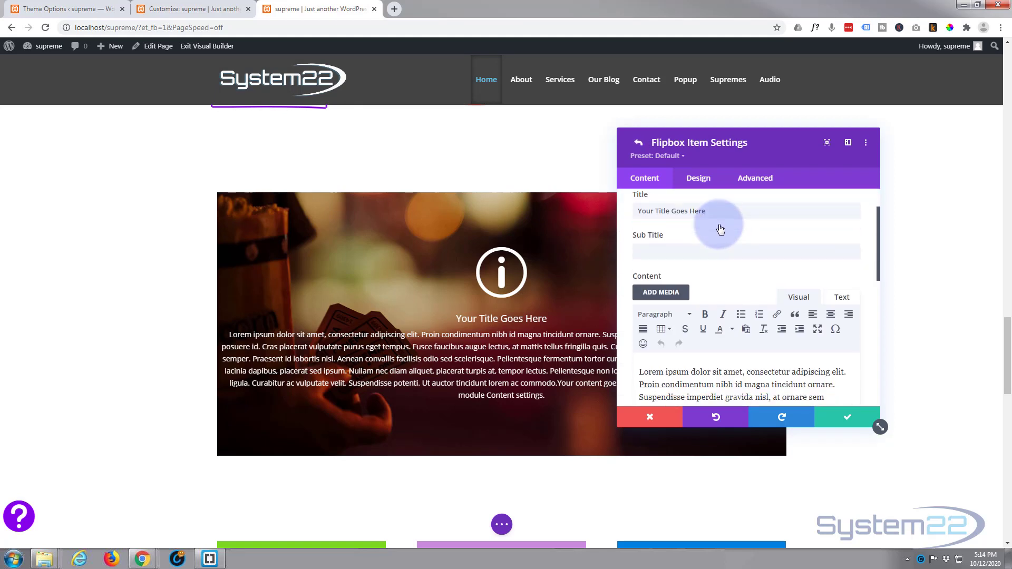
{"action": "left_click", "coordinate": [700, 179]}
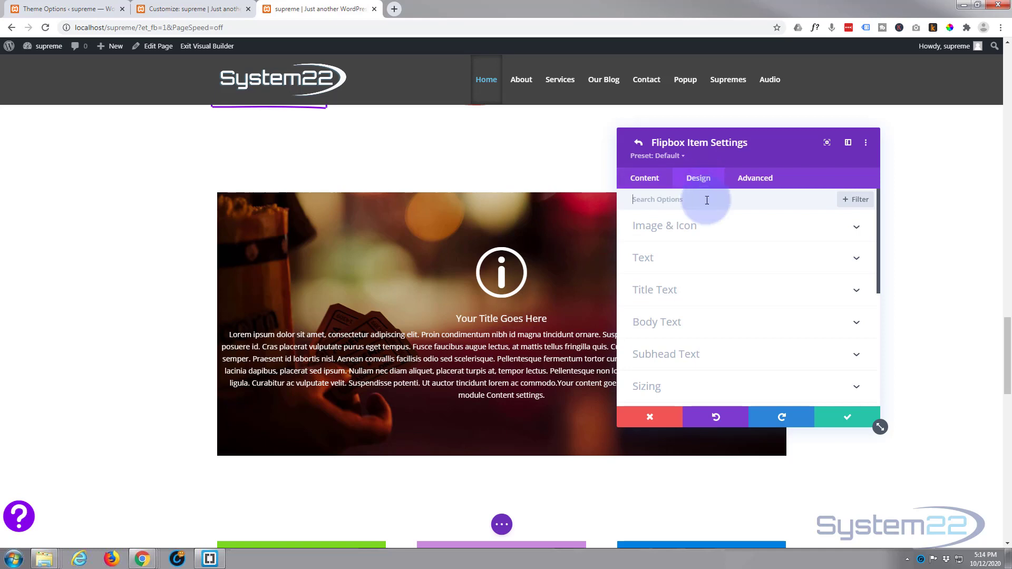
{"action": "left_click", "coordinate": [715, 292]}
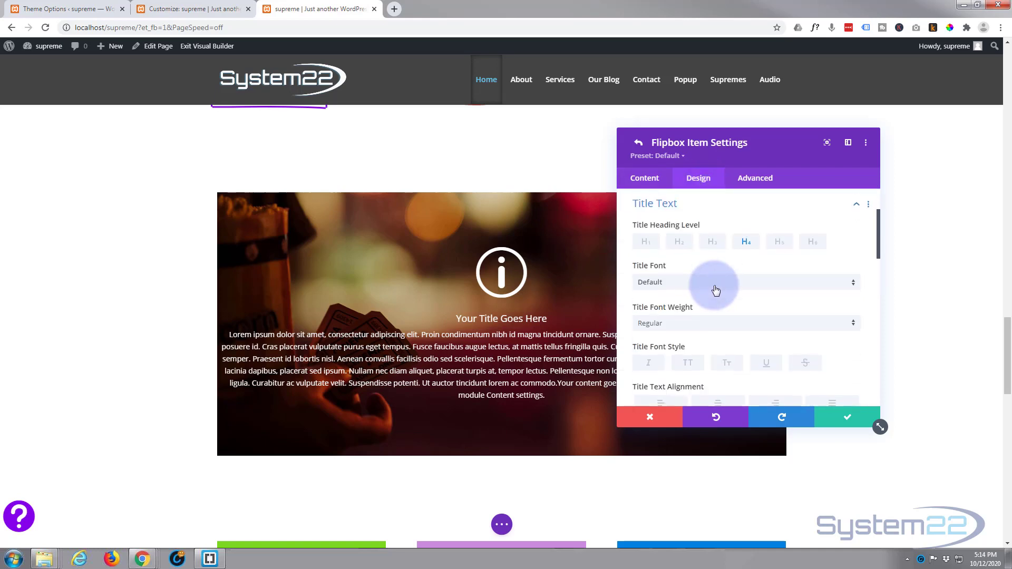
{"action": "left_click", "coordinate": [704, 323]}
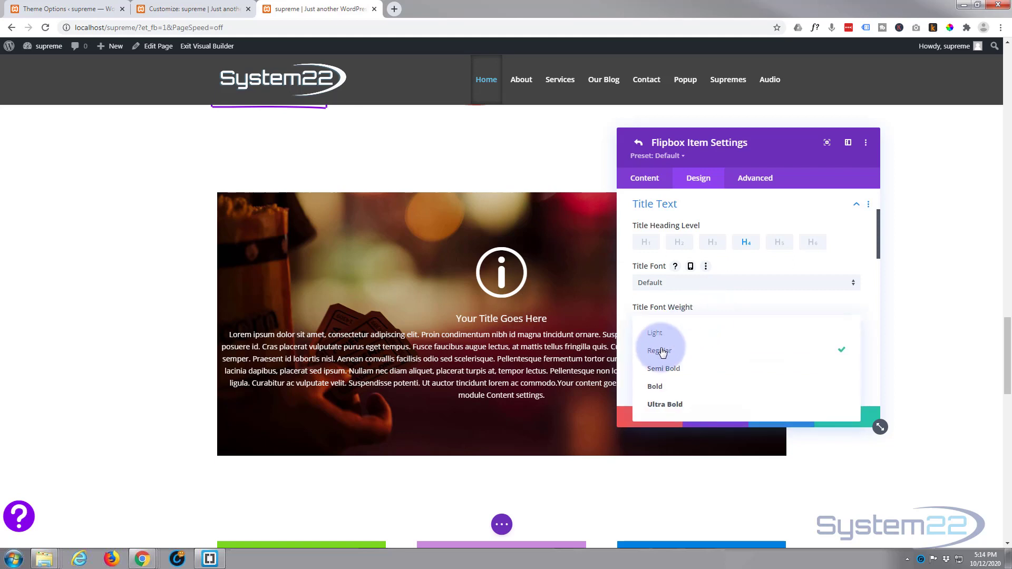
{"action": "left_click", "coordinate": [676, 372]}
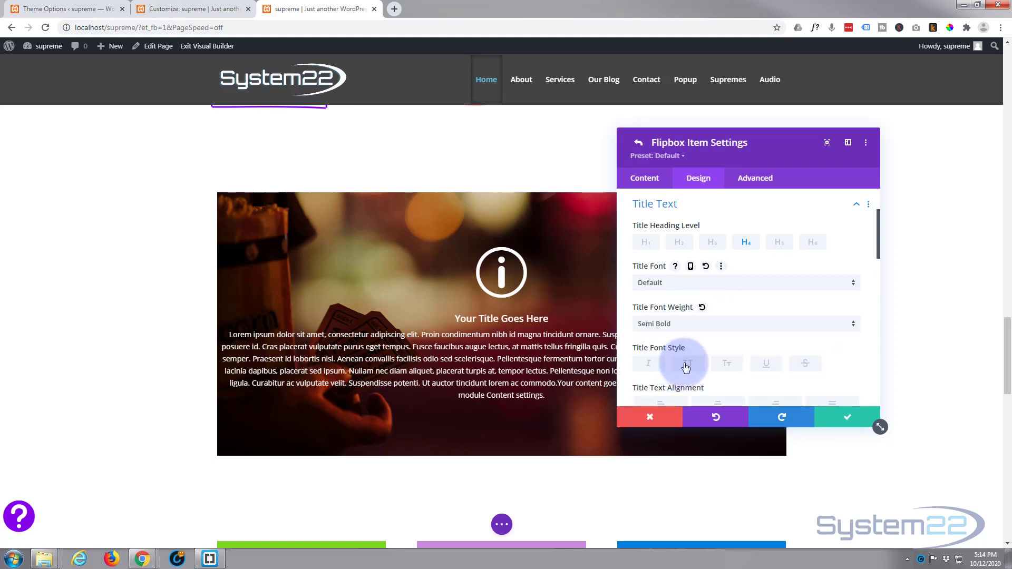
{"action": "left_click", "coordinate": [686, 365]}
Increase the flipbox item's title text size to 31px.
{"action": "scroll", "coordinate": [717, 332], "scroll_direction": "down", "scroll_amount": 2}
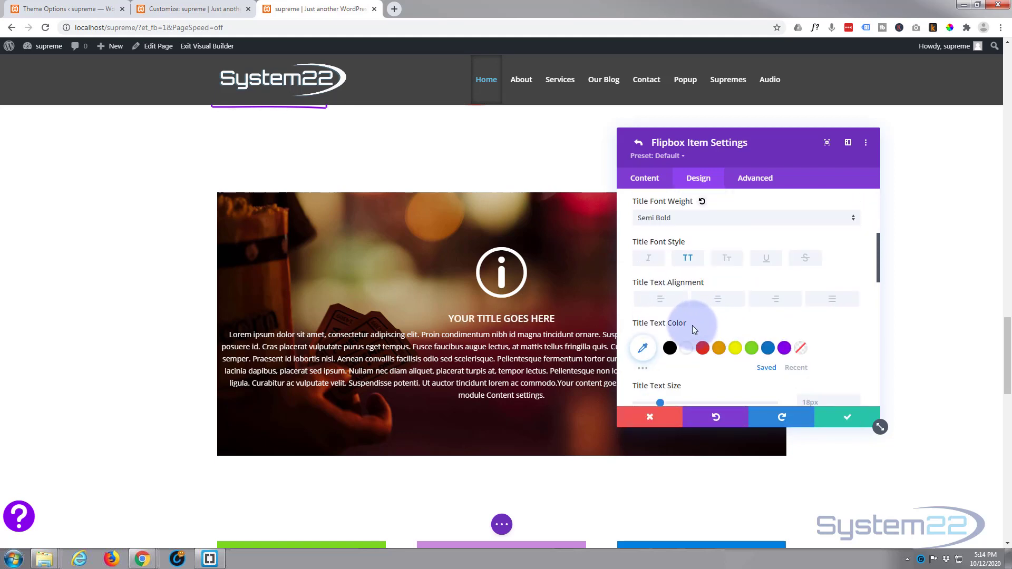
{"action": "scroll", "coordinate": [687, 327], "scroll_direction": "down", "scroll_amount": 1}
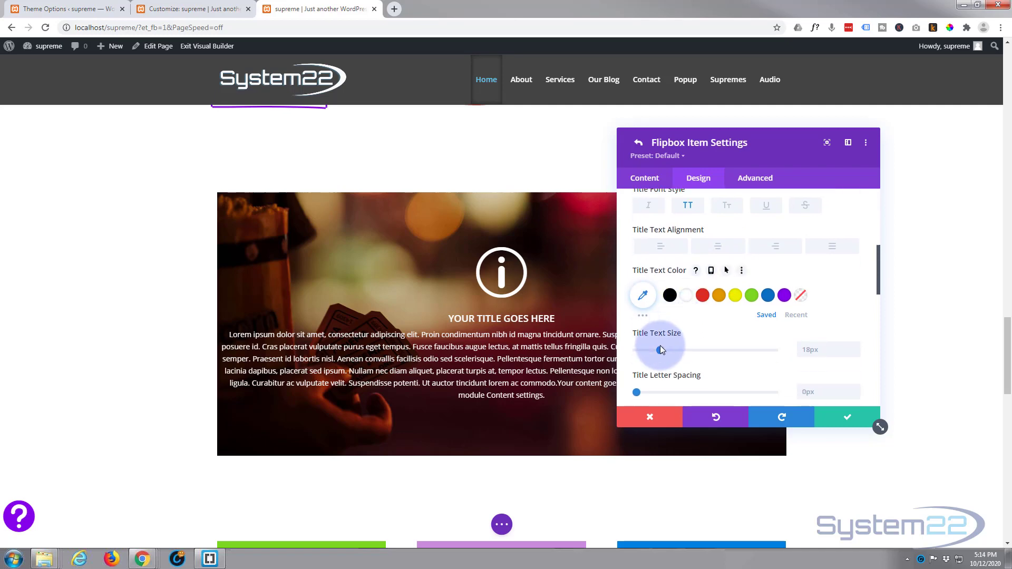
{"action": "left_click_drag", "start_coordinate": [660, 350], "coordinate": [679, 348]}
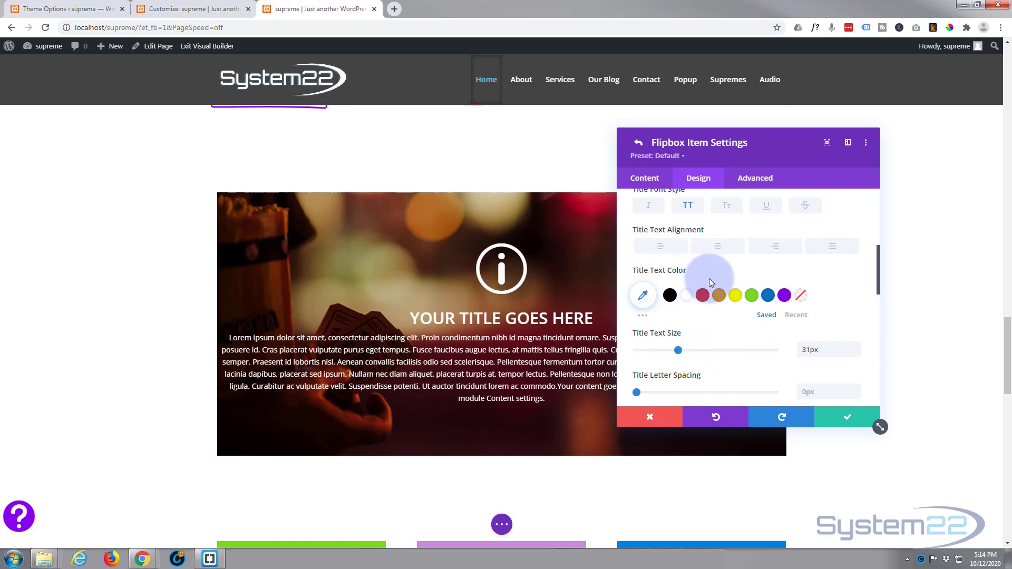
Add a button to the flipbox item with the text "More Content" and the URL "#".
{"action": "left_click", "coordinate": [652, 178]}
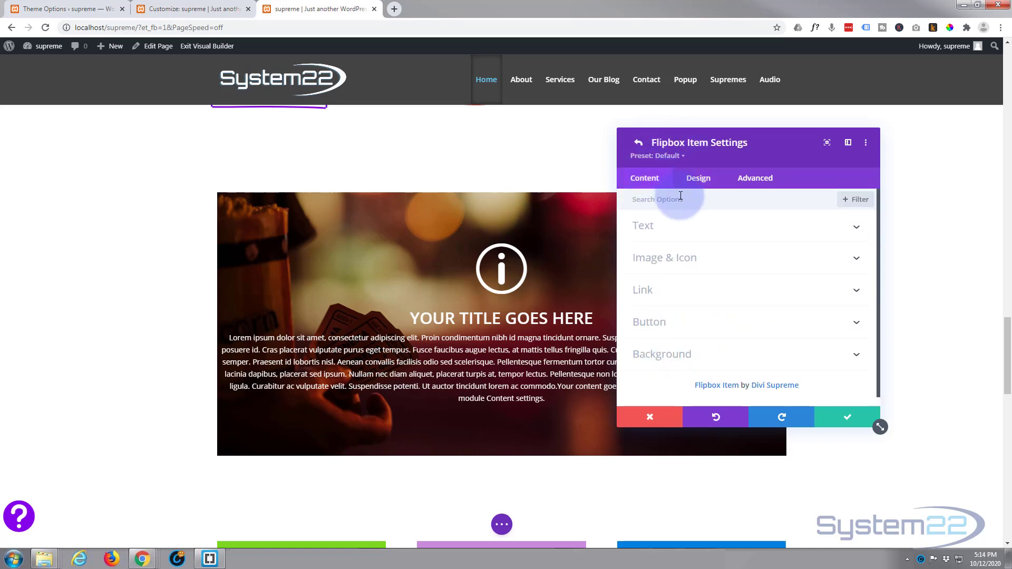
{"action": "left_click", "coordinate": [687, 327]}
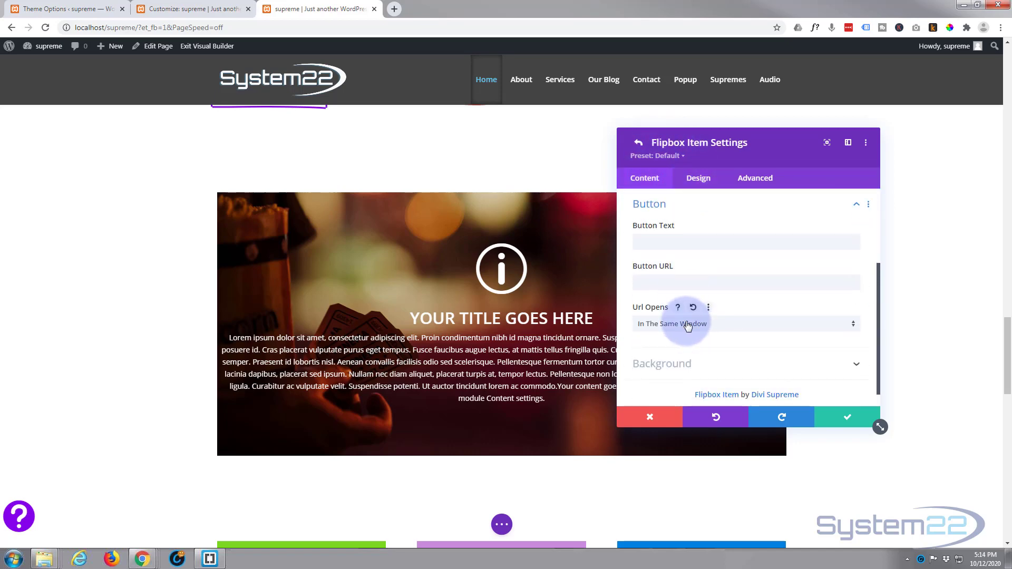
{"action": "left_click", "coordinate": [649, 243]}
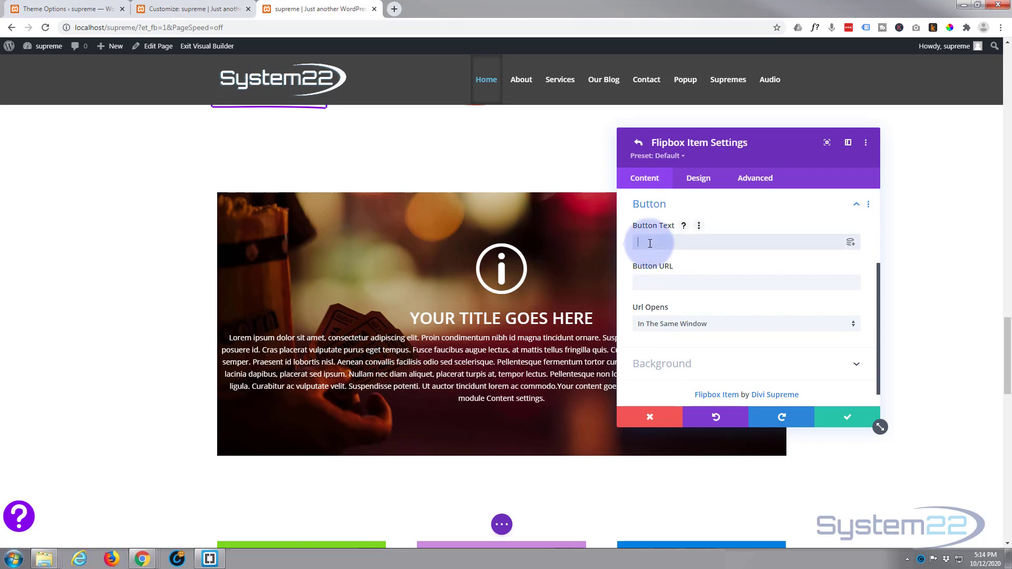
{"action": "type", "text": "More Content"}
{"action": "left_click", "coordinate": [643, 281]}
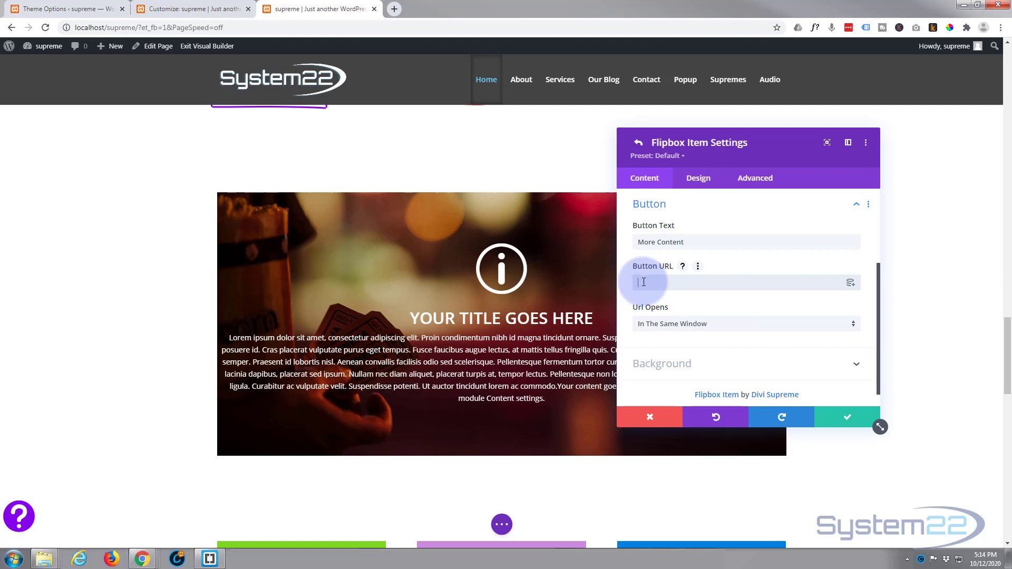
{"action": "type", "text": "#"}
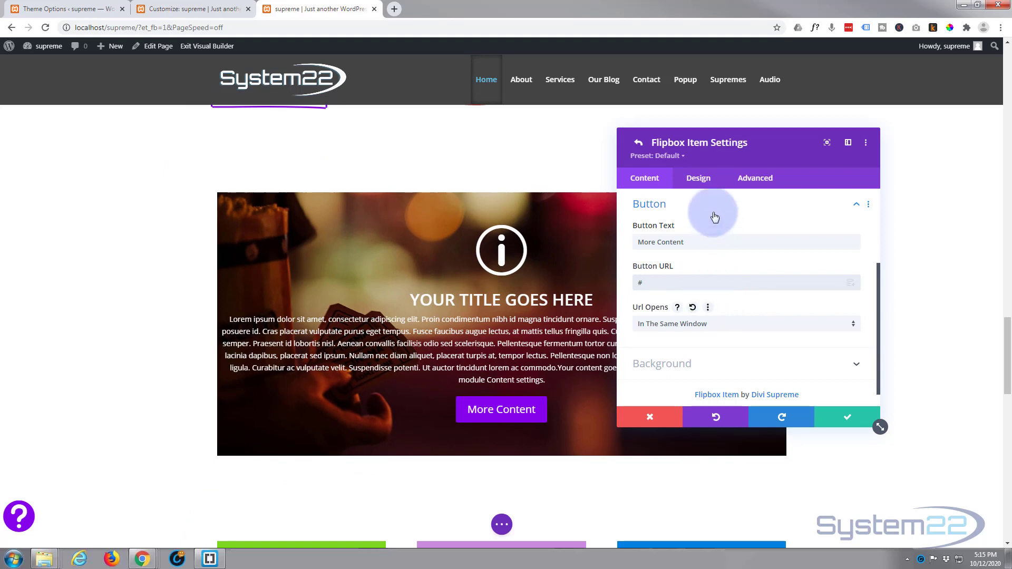
Set the flipbox item's left and right padding to 100px, linking both sides, and save the item settings.
{"action": "left_click", "coordinate": [701, 188]}
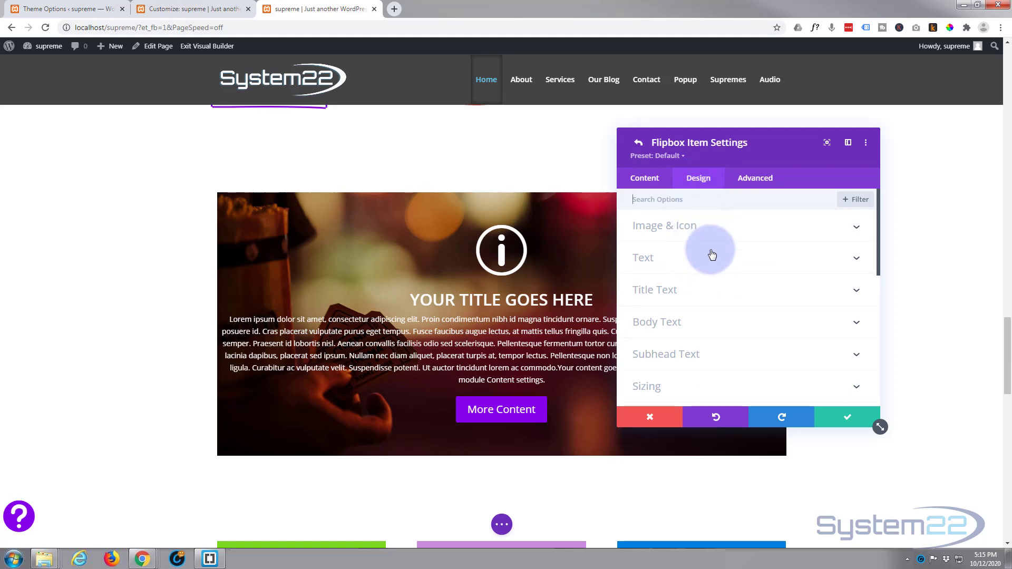
{"action": "scroll", "coordinate": [711, 255], "scroll_direction": "down", "scroll_amount": 2}
{"action": "scroll", "coordinate": [711, 255], "scroll_direction": "down", "scroll_amount": 1}
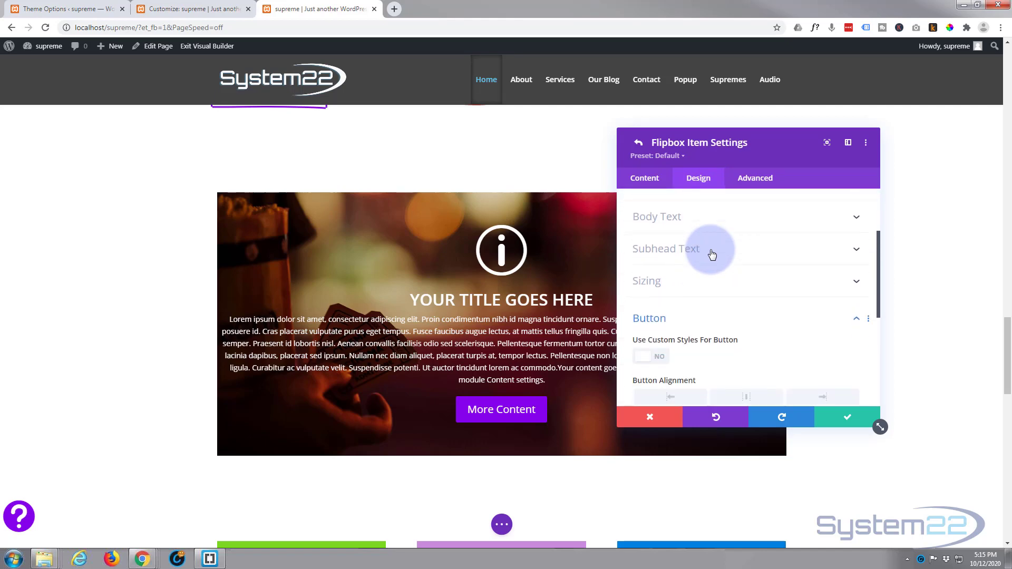
{"action": "scroll", "coordinate": [711, 255], "scroll_direction": "down", "scroll_amount": 4}
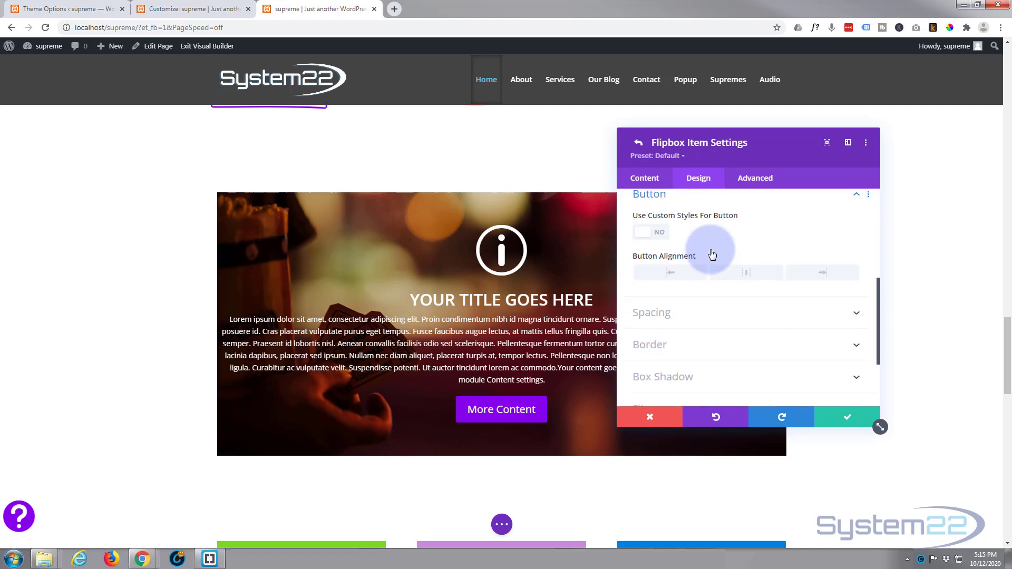
{"action": "left_click", "coordinate": [705, 278]}
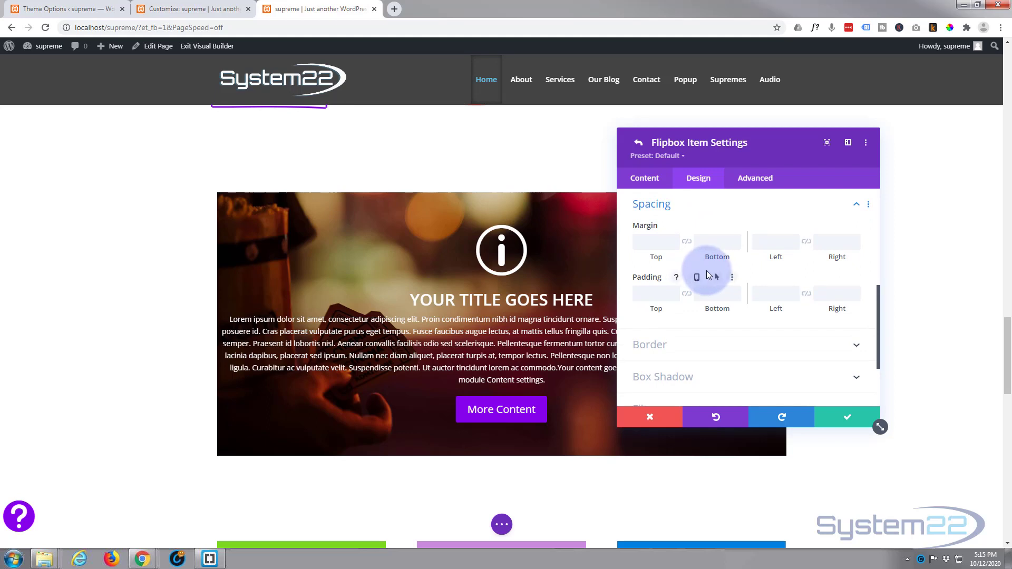
{"action": "left_click", "coordinate": [647, 304]}
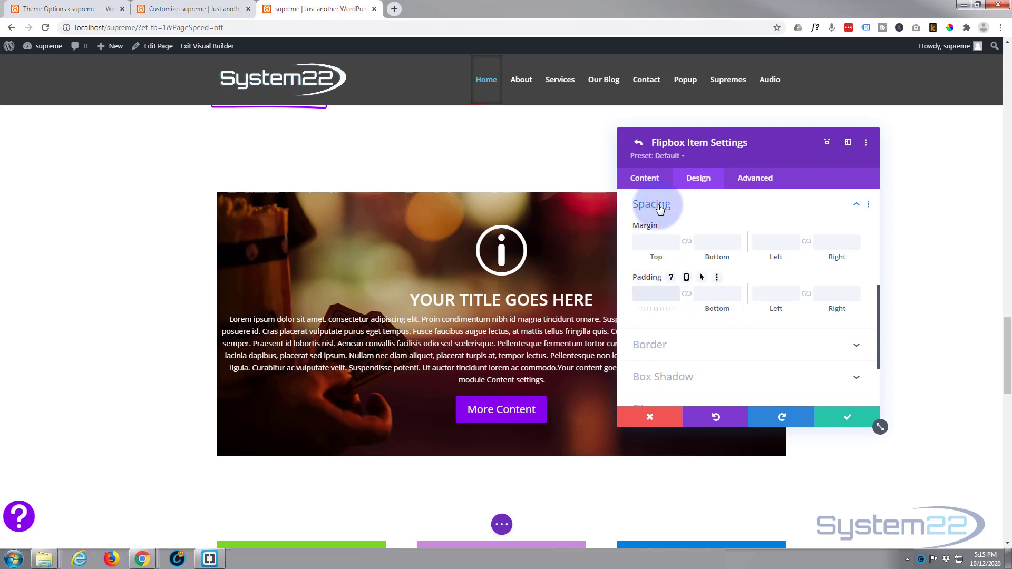
{"action": "left_click", "coordinate": [694, 210]}
{"action": "left_click", "coordinate": [698, 221]}
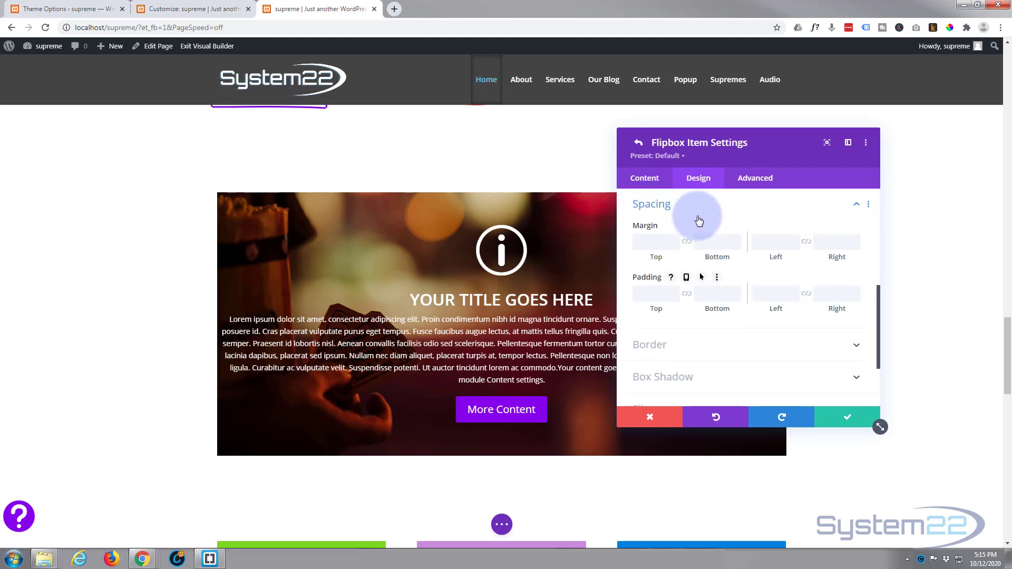
{"action": "left_click", "coordinate": [769, 296]}
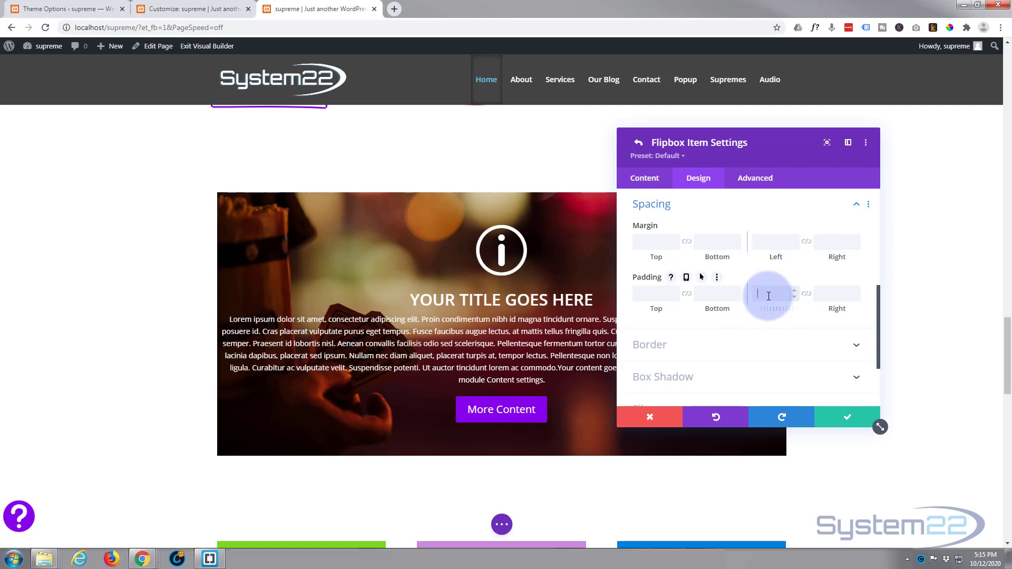
{"action": "type", "text": "100px"}
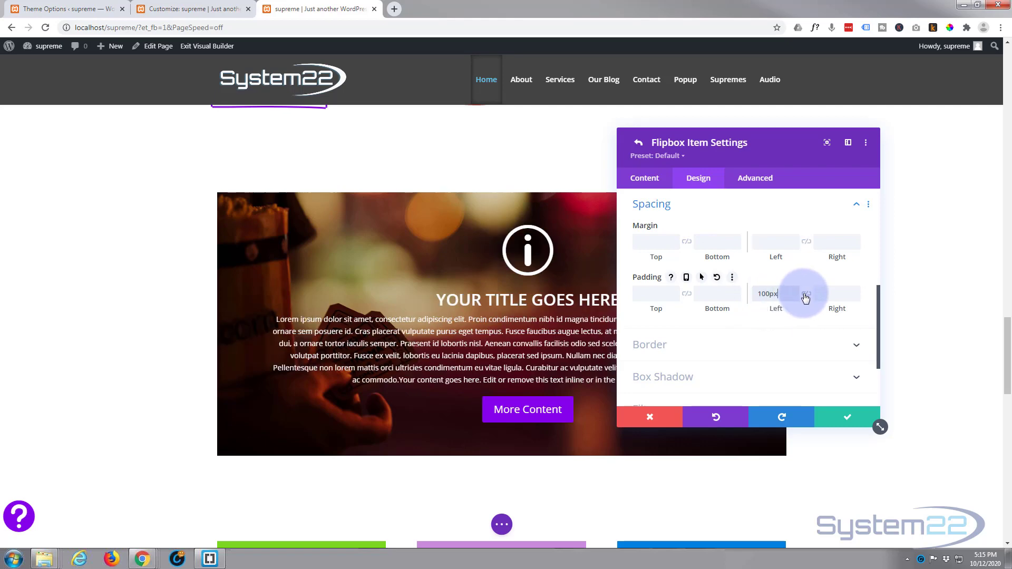
{"action": "left_click", "coordinate": [805, 295]}
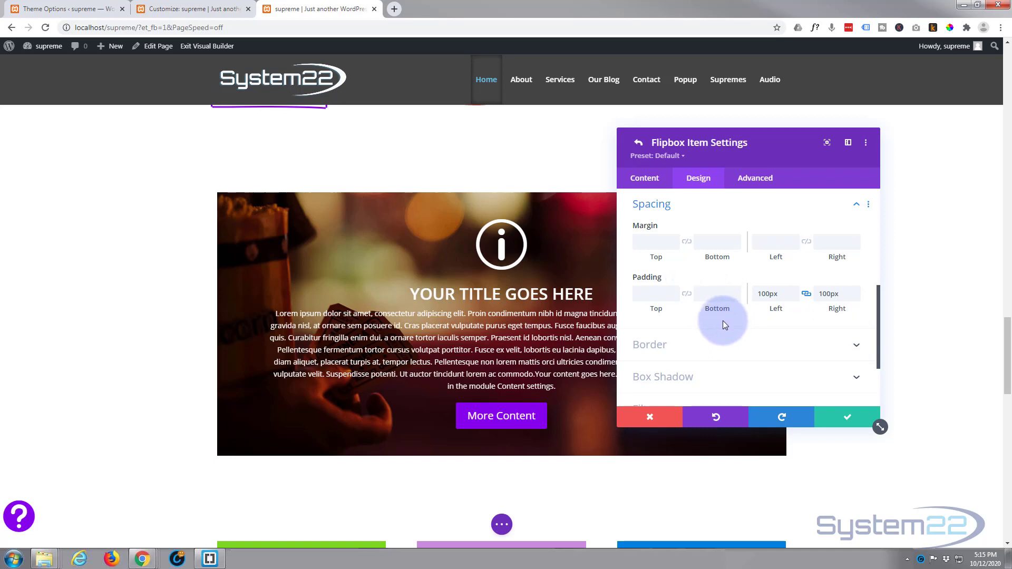
{"action": "left_click", "coordinate": [846, 417]}
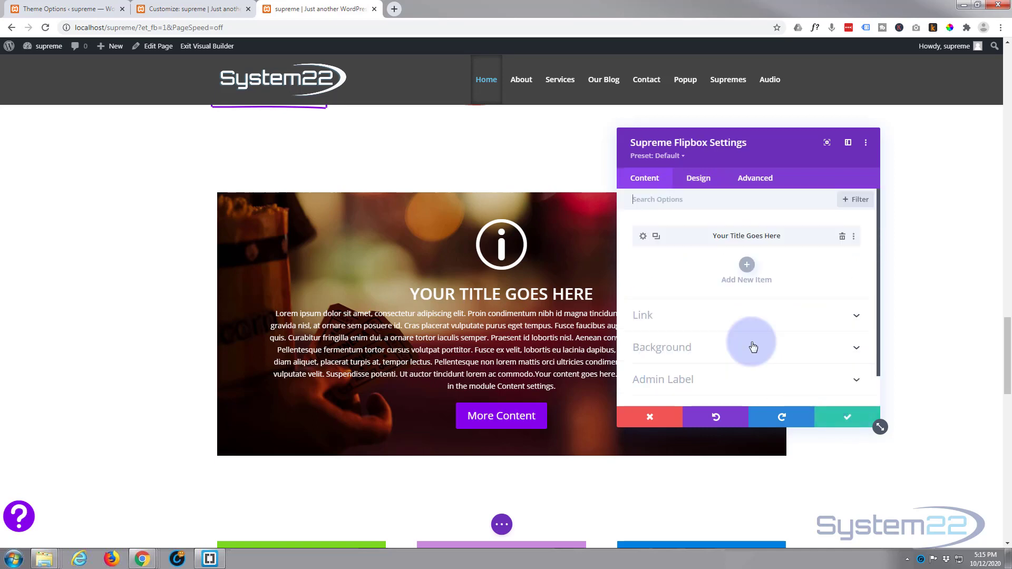
Duplicate the flipbox item and remove the background image from the copy.
{"action": "left_click", "coordinate": [657, 238]}
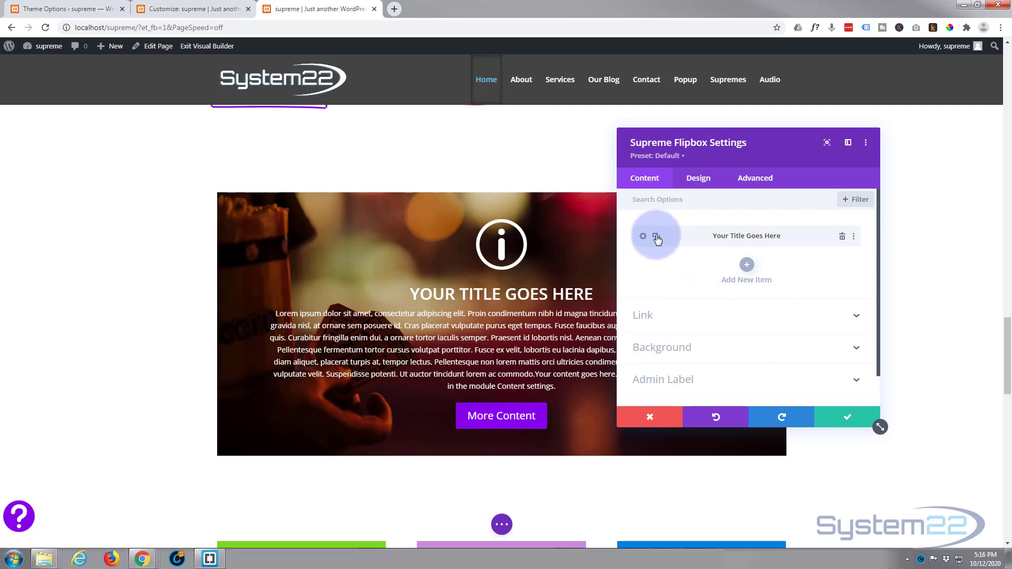
{"action": "left_click", "coordinate": [656, 237]}
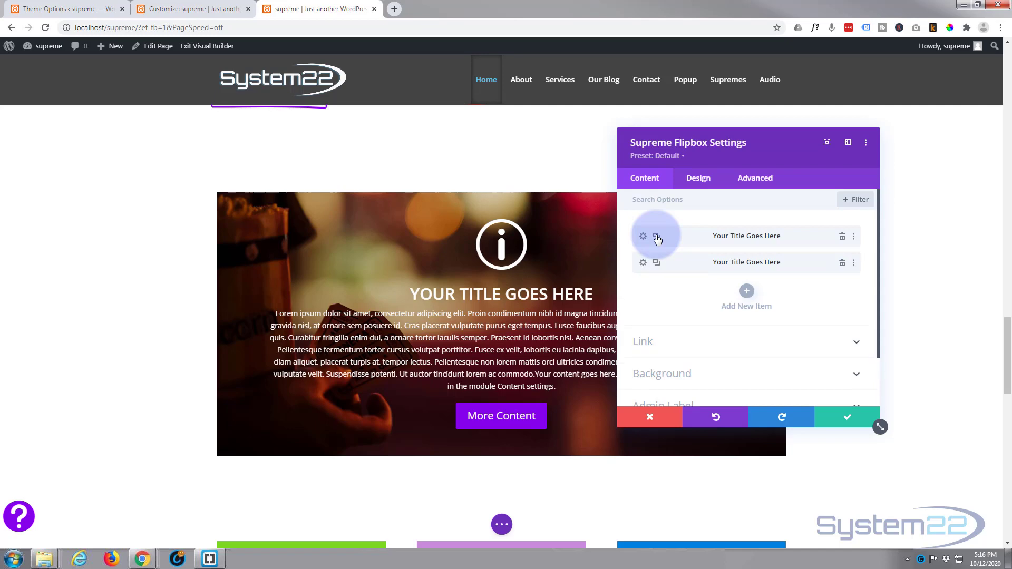
{"action": "left_click", "coordinate": [643, 263]}
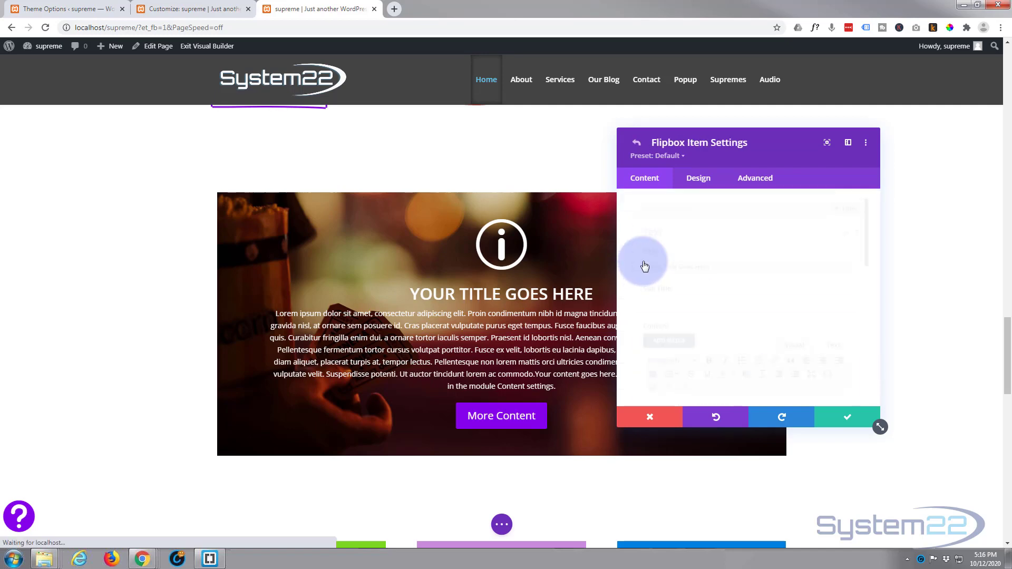
{"action": "scroll", "coordinate": [682, 287], "scroll_direction": "down", "scroll_amount": 3}
{"action": "scroll", "coordinate": [682, 285], "scroll_direction": "down", "scroll_amount": 5}
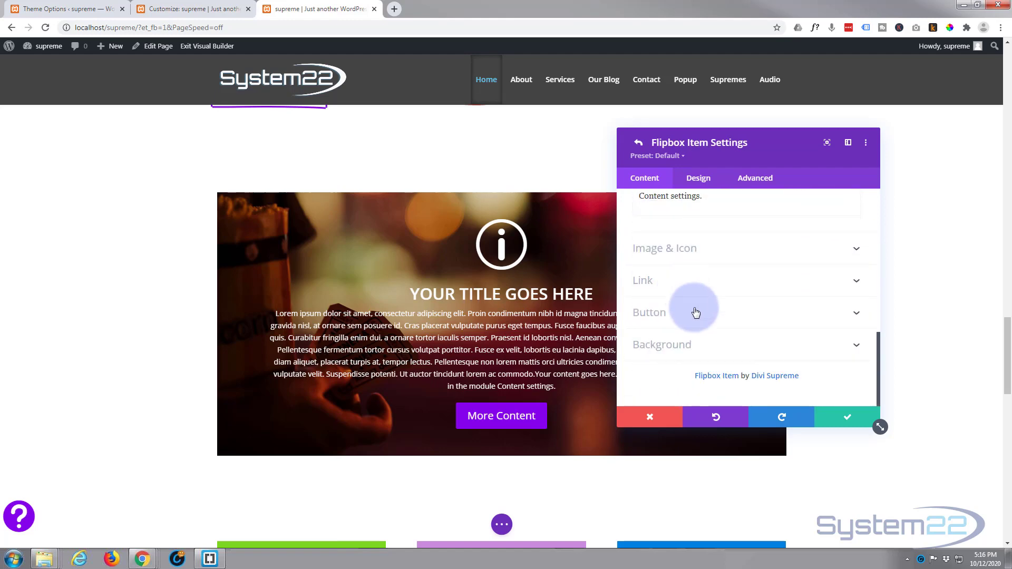
{"action": "left_click", "coordinate": [726, 344]}
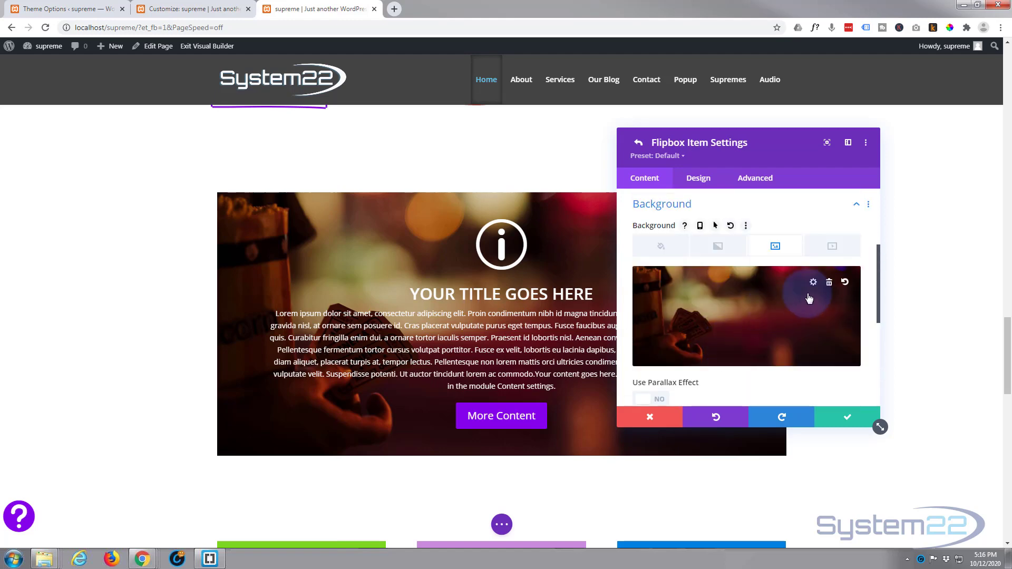
{"action": "left_click", "coordinate": [830, 284]}
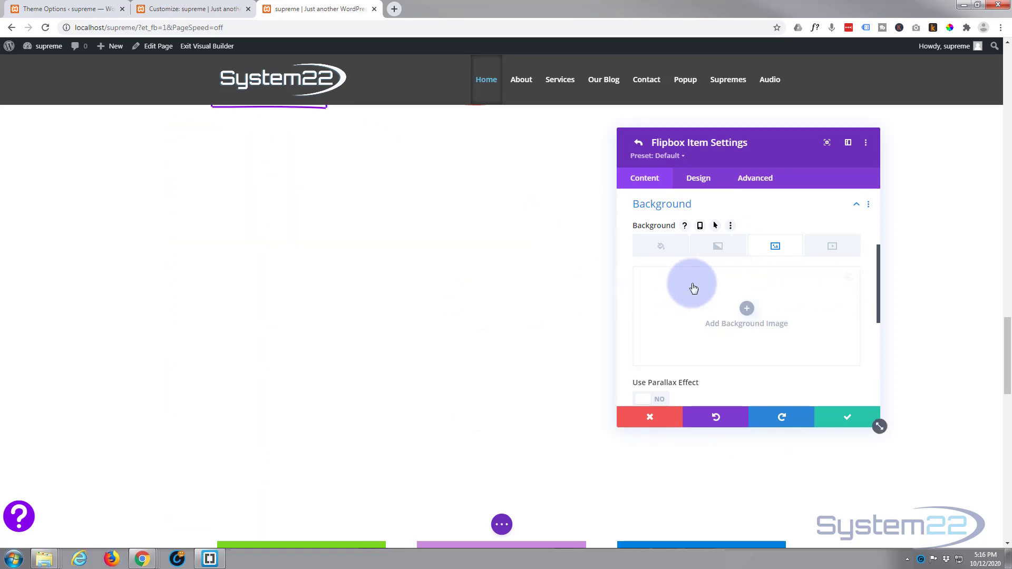
Add a background gradient to the duplicated flipbox item and set its second color to black.
{"action": "left_click", "coordinate": [715, 246]}
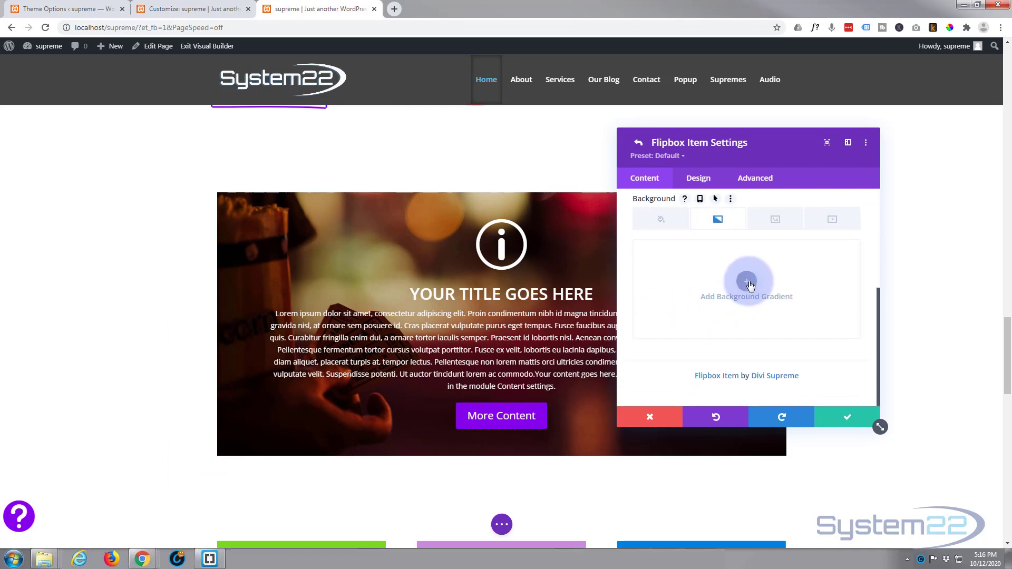
{"action": "left_click", "coordinate": [747, 282]}
{"action": "scroll", "coordinate": [706, 302], "scroll_direction": "down", "scroll_amount": 1}
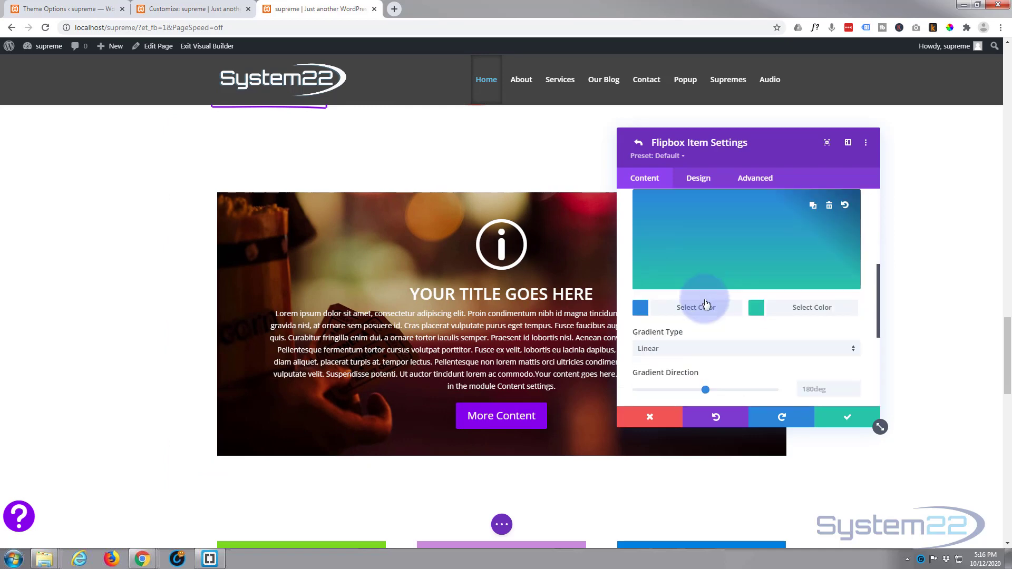
{"action": "left_click", "coordinate": [807, 305]}
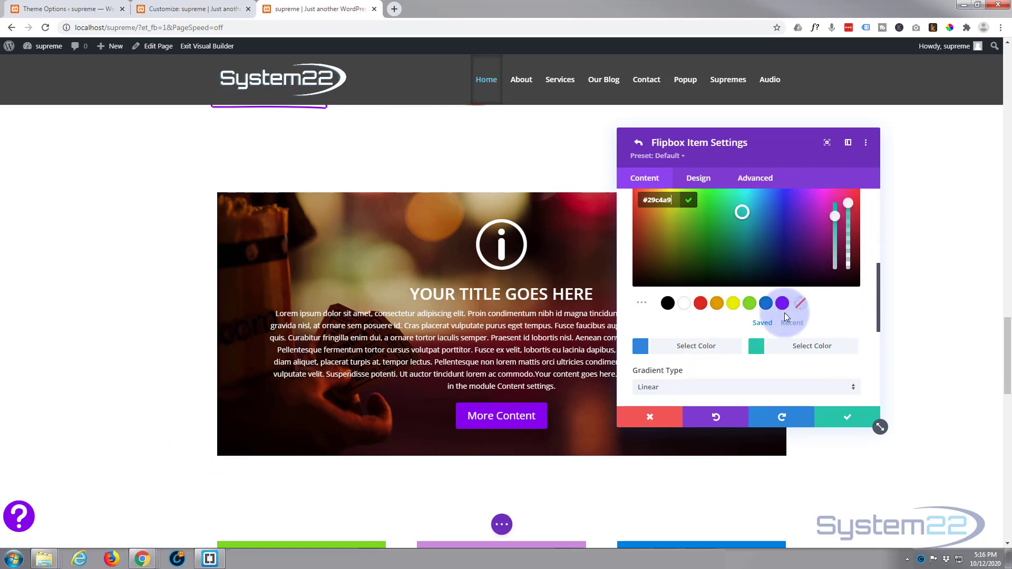
{"action": "left_click", "coordinate": [668, 303]}
{"action": "mouse_move", "coordinate": [470, 332]}
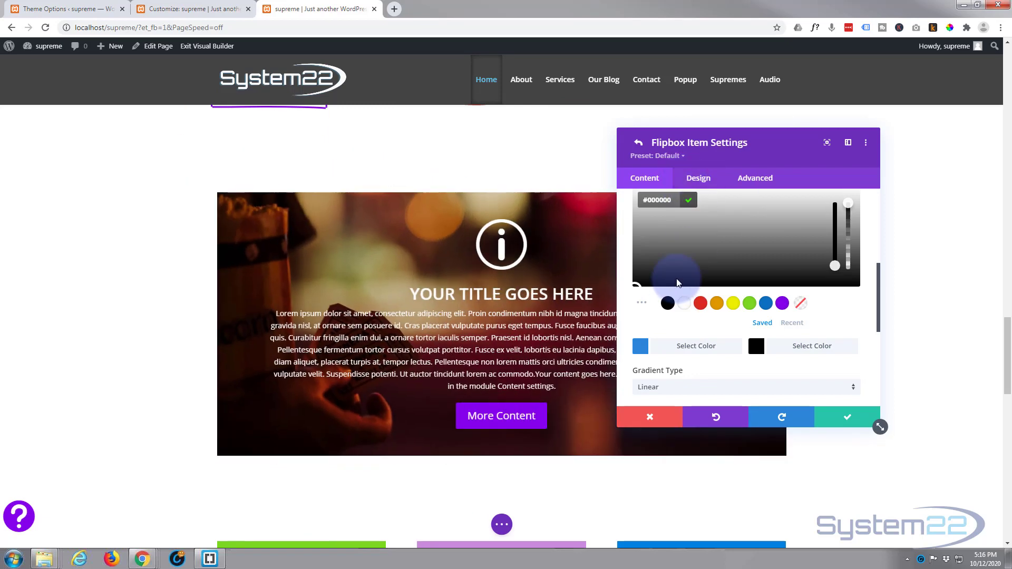
Paste the "Donec sollicitudin" and "Suspendisse ut tincidunt" filler paragraphs after the existing body content of the second flipbox item.
{"action": "scroll", "coordinate": [678, 283], "scroll_direction": "up", "scroll_amount": 5}
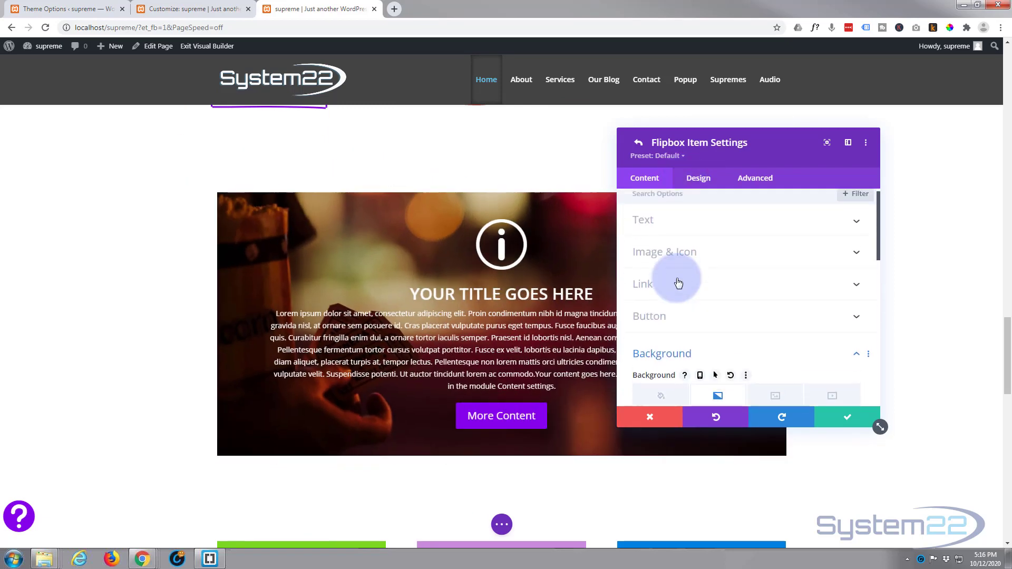
{"action": "left_click", "coordinate": [713, 232]}
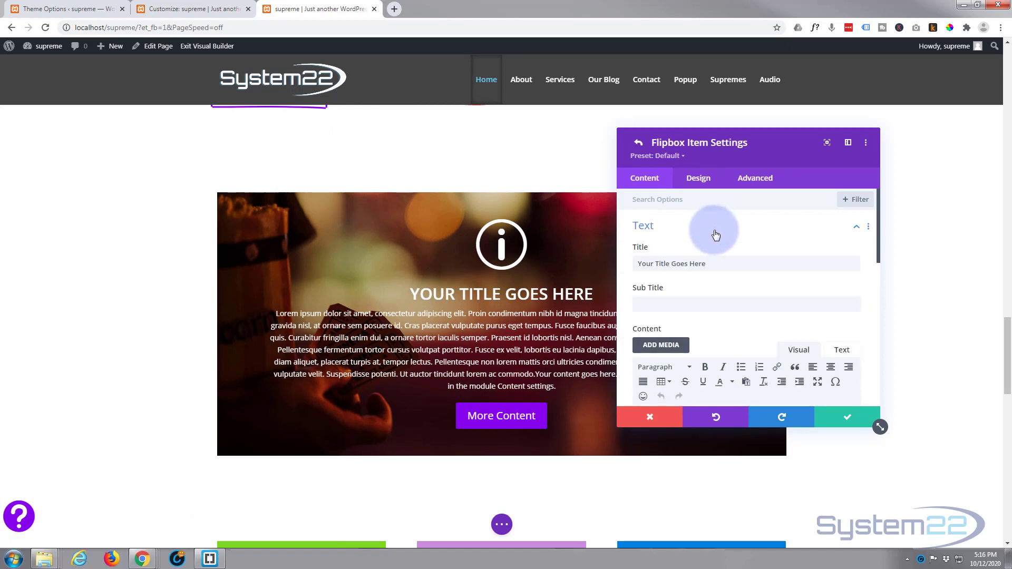
{"action": "scroll", "coordinate": [715, 234], "scroll_direction": "down", "scroll_amount": 2}
{"action": "scroll", "coordinate": [715, 234], "scroll_direction": "down", "scroll_amount": 6}
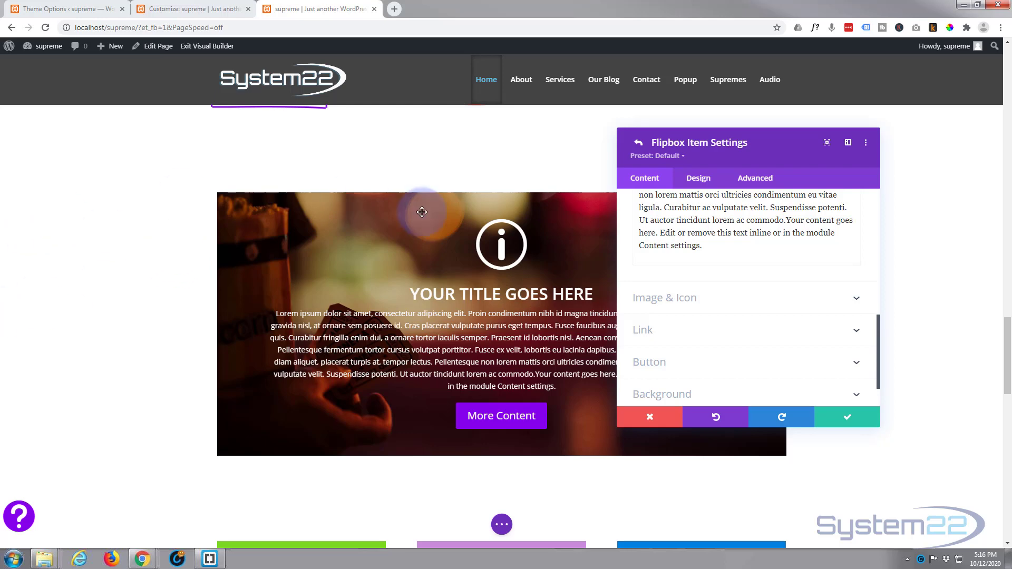
{"action": "left_click", "coordinate": [715, 245]}
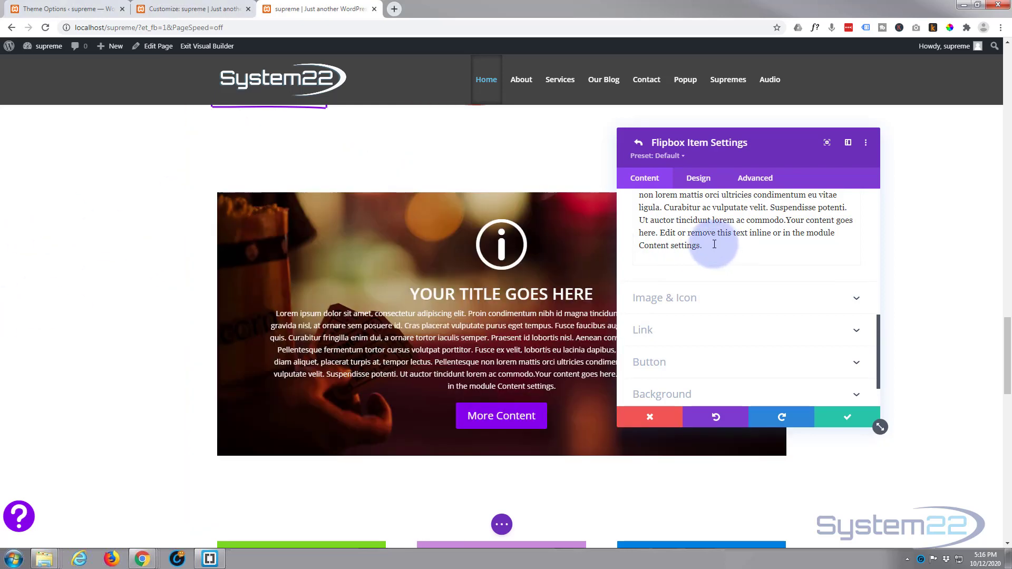
{"action": "key", "text": "Return"}
{"action": "key", "text": "ctrl+v"}
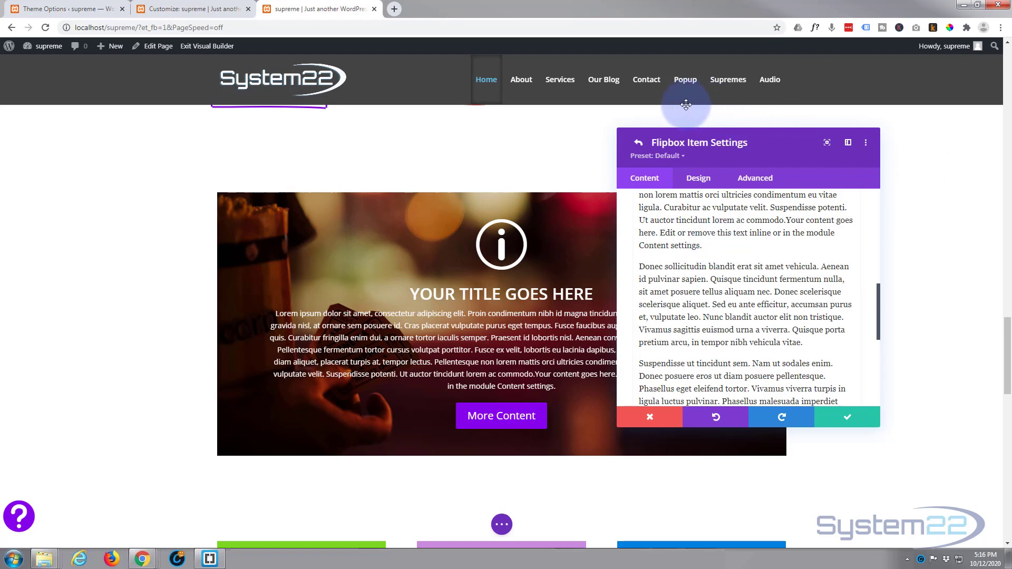
{"action": "left_click", "coordinate": [466, 296]}
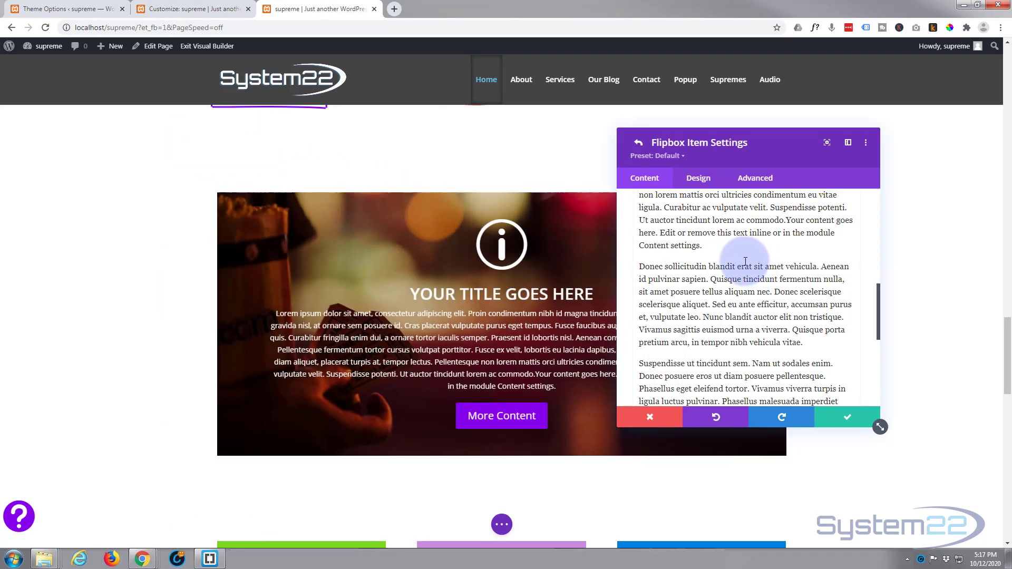
Set the text alignment of the second flipbox item to left.
{"action": "left_click", "coordinate": [697, 181]}
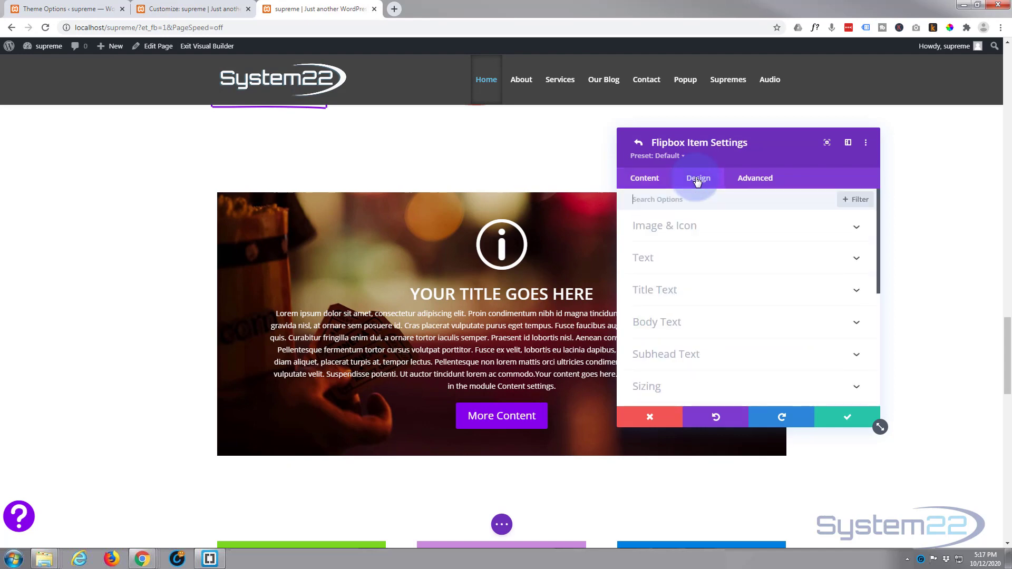
{"action": "left_click", "coordinate": [725, 264]}
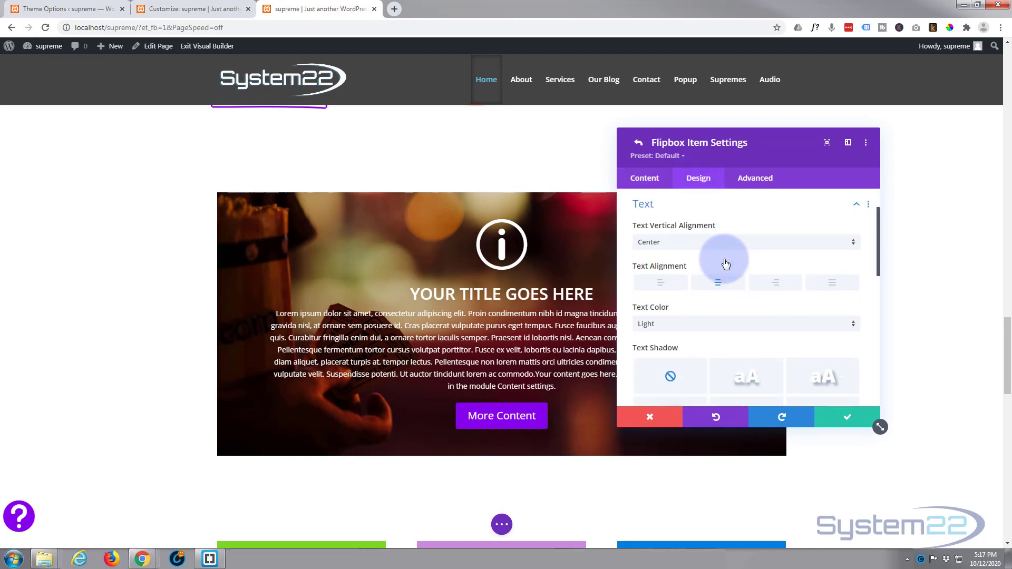
{"action": "left_click", "coordinate": [661, 283]}
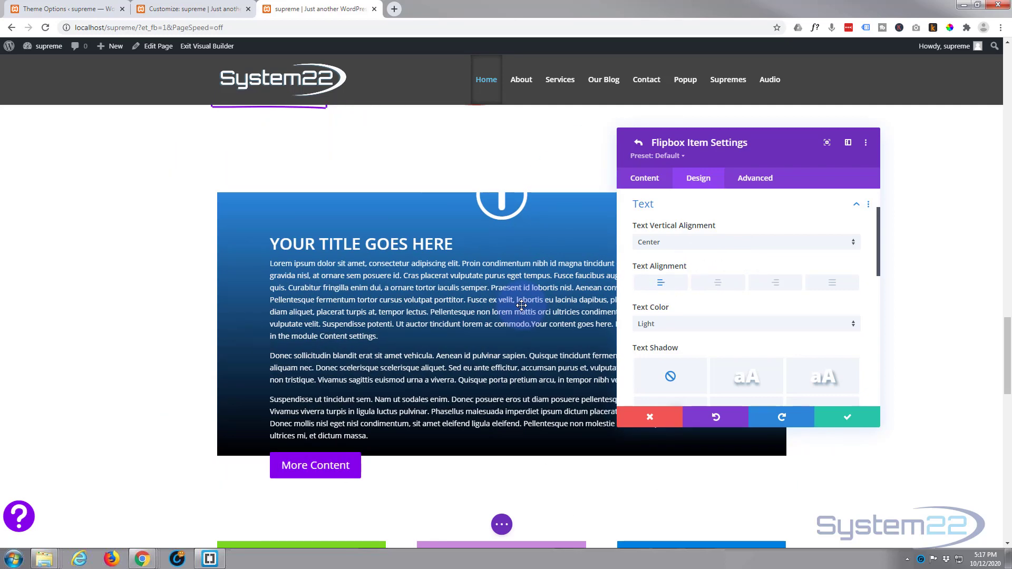
{"action": "scroll", "coordinate": [706, 257], "scroll_direction": "up", "scroll_amount": 1}
{"action": "scroll", "coordinate": [706, 253], "scroll_direction": "up", "scroll_amount": 2}
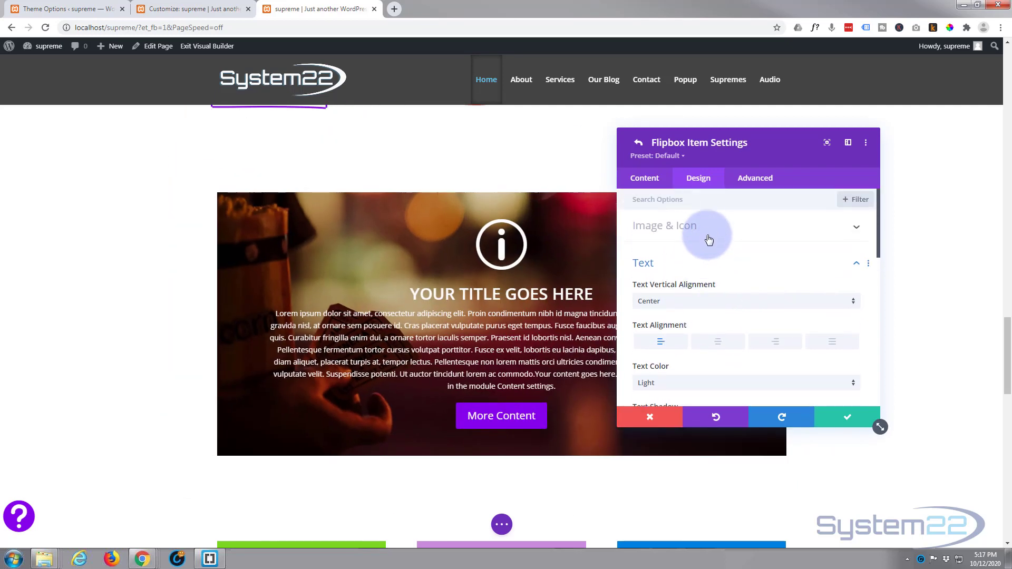
Set the icon placement of the second flipbox item to Left.
{"action": "left_click", "coordinate": [707, 228]}
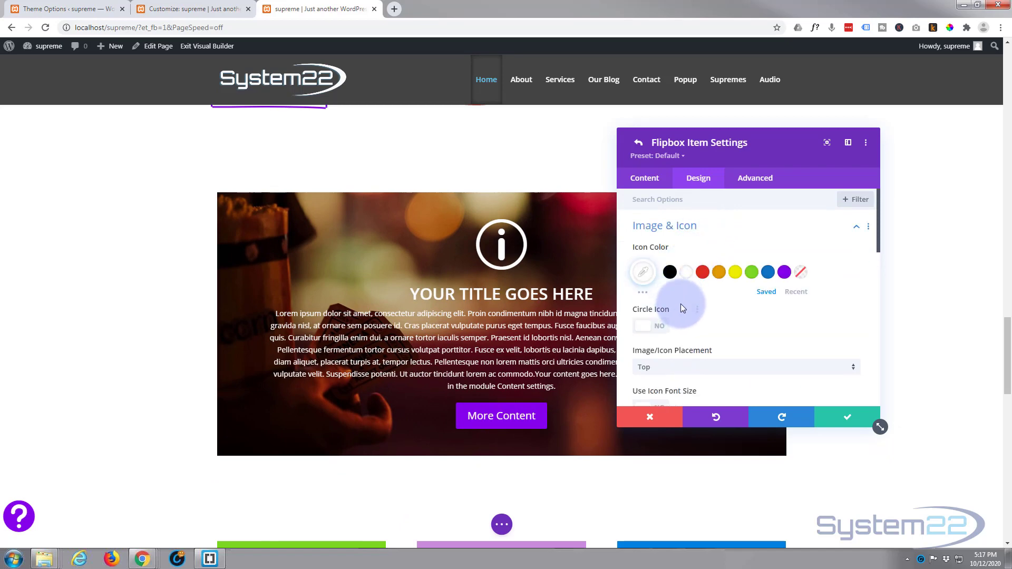
{"action": "scroll", "coordinate": [685, 302], "scroll_direction": "down", "scroll_amount": 2}
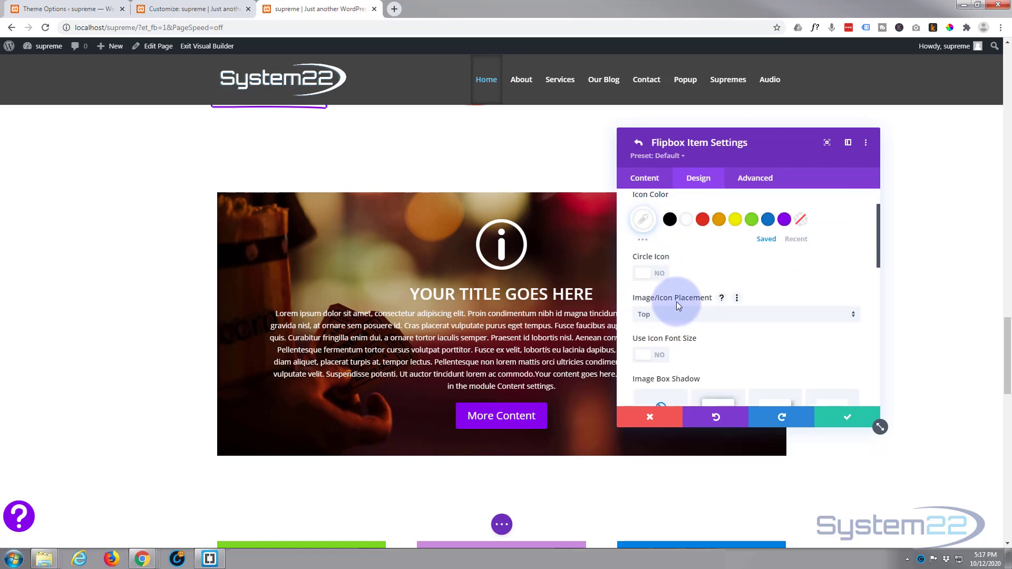
{"action": "left_click", "coordinate": [677, 321]}
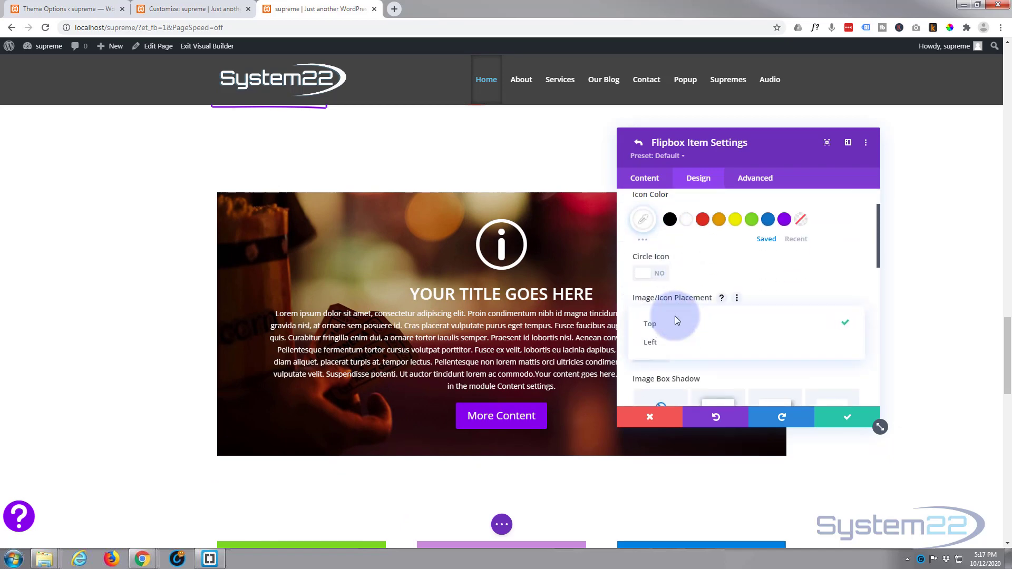
{"action": "left_click", "coordinate": [661, 343]}
{"action": "mouse_move", "coordinate": [497, 307]}
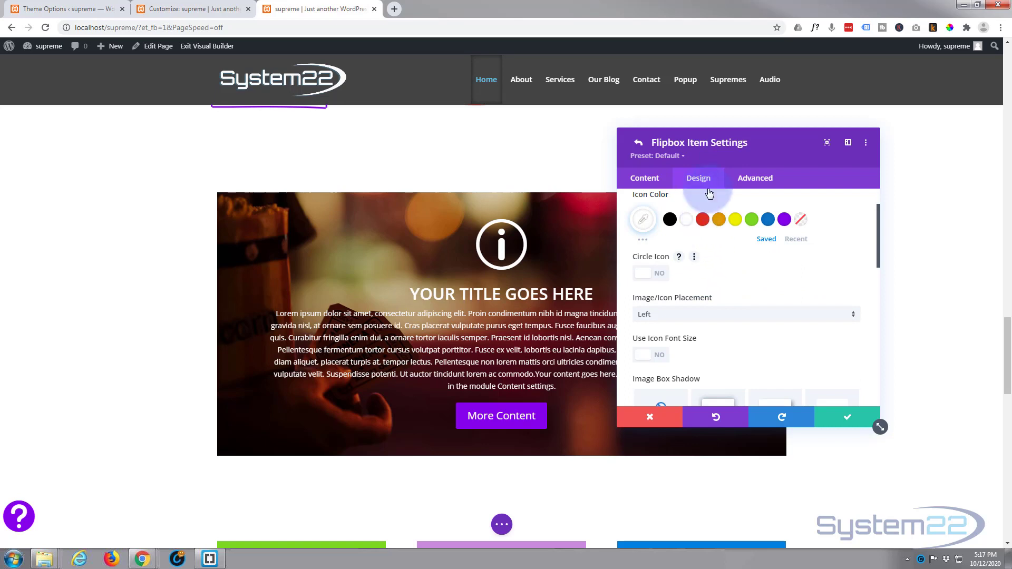
Set the second flipbox item's top and bottom padding to 100px and save the item.
{"action": "scroll", "coordinate": [706, 264], "scroll_direction": "down", "scroll_amount": 10}
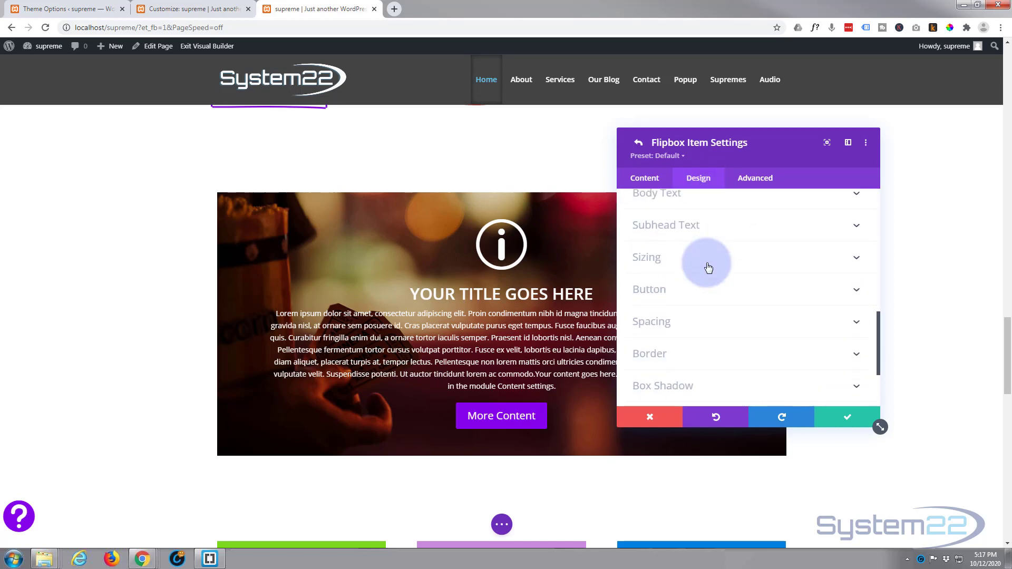
{"action": "left_click", "coordinate": [715, 322]}
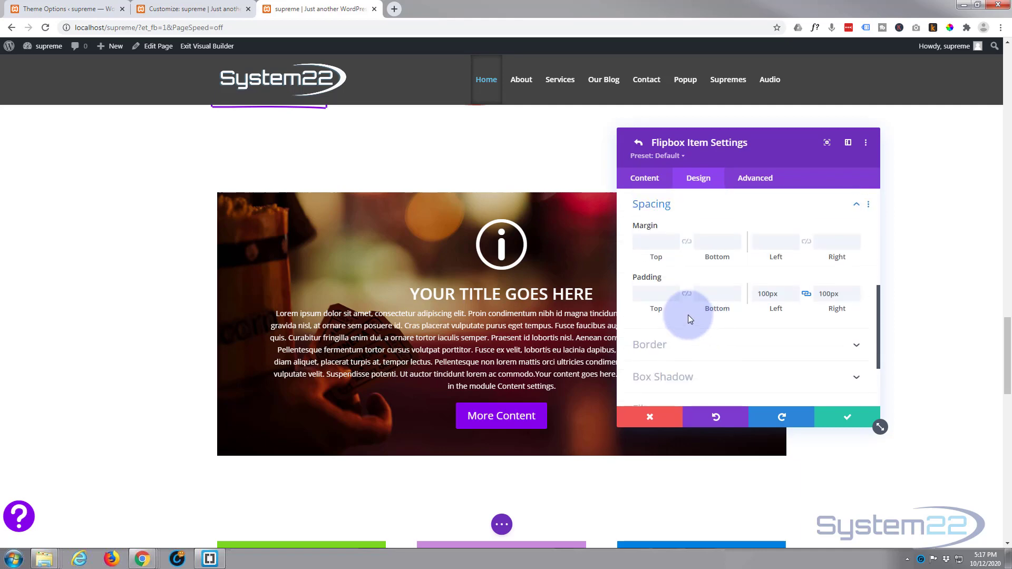
{"action": "left_click", "coordinate": [651, 298]}
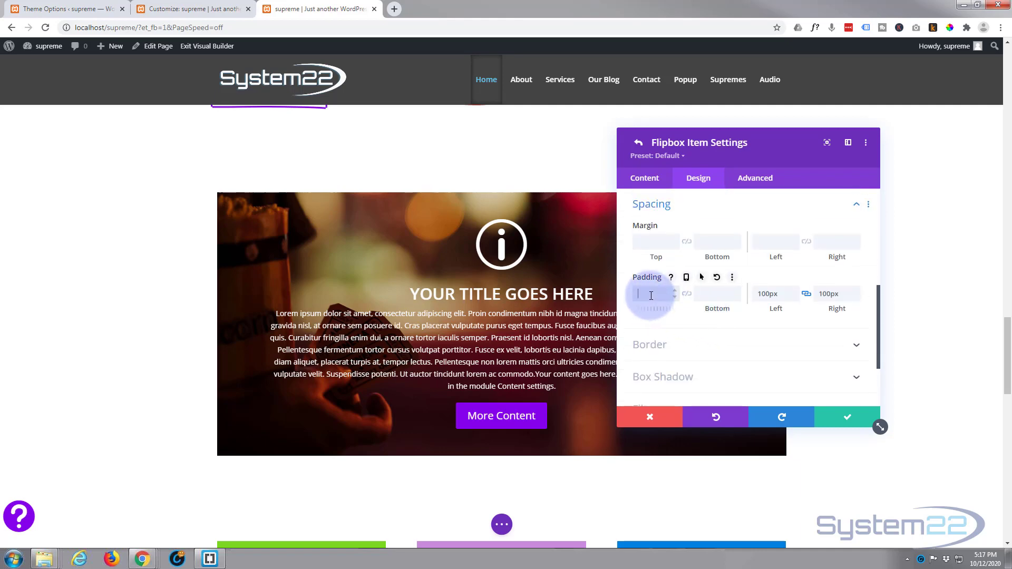
{"action": "type", "text": "100px"}
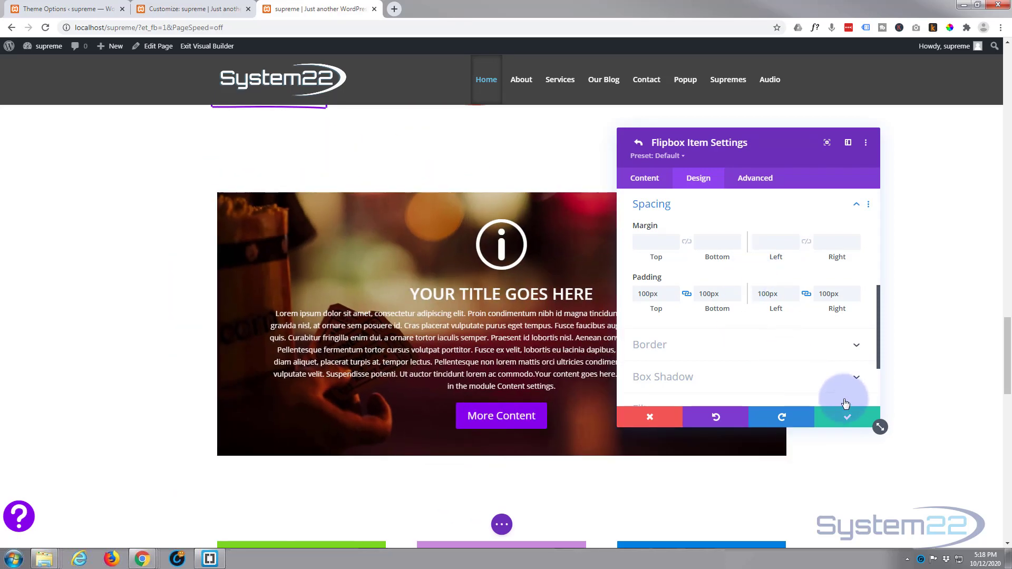
{"action": "left_click", "coordinate": [848, 417]}
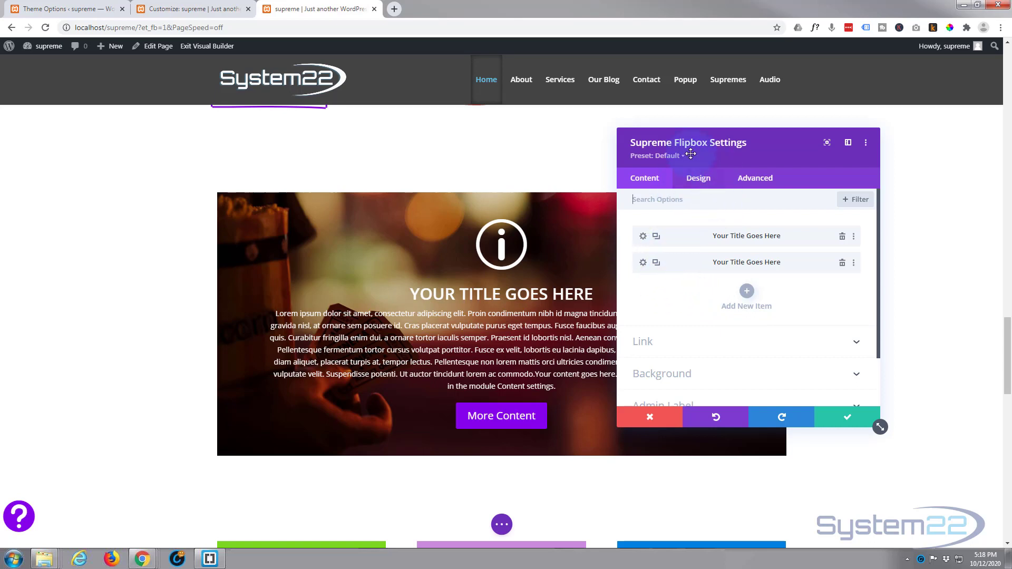
Set the Supreme Flipbox animation to trigger on Click, with Button as the click target.
{"action": "left_click", "coordinate": [698, 179]}
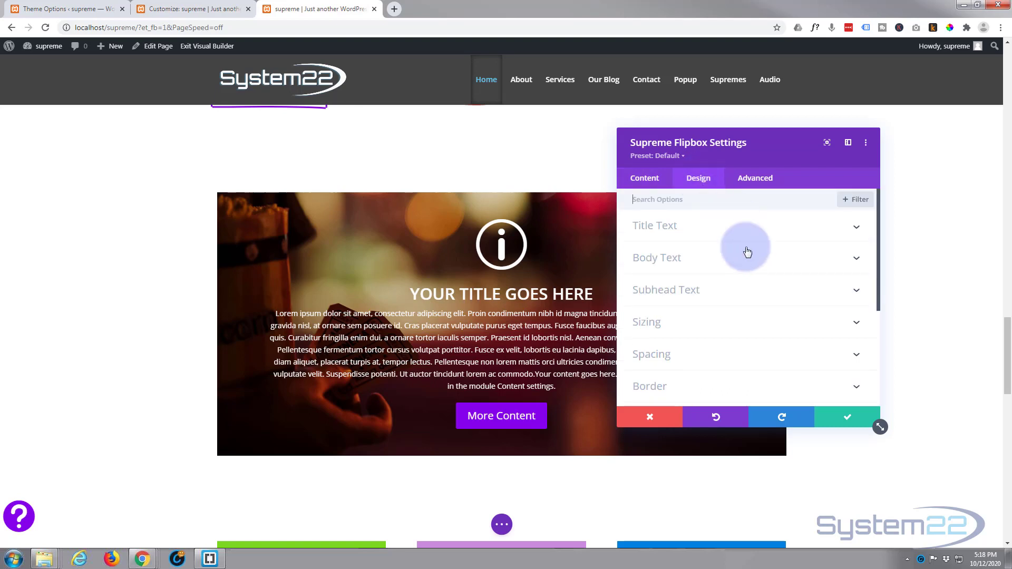
{"action": "scroll", "coordinate": [752, 279], "scroll_direction": "down", "scroll_amount": 6}
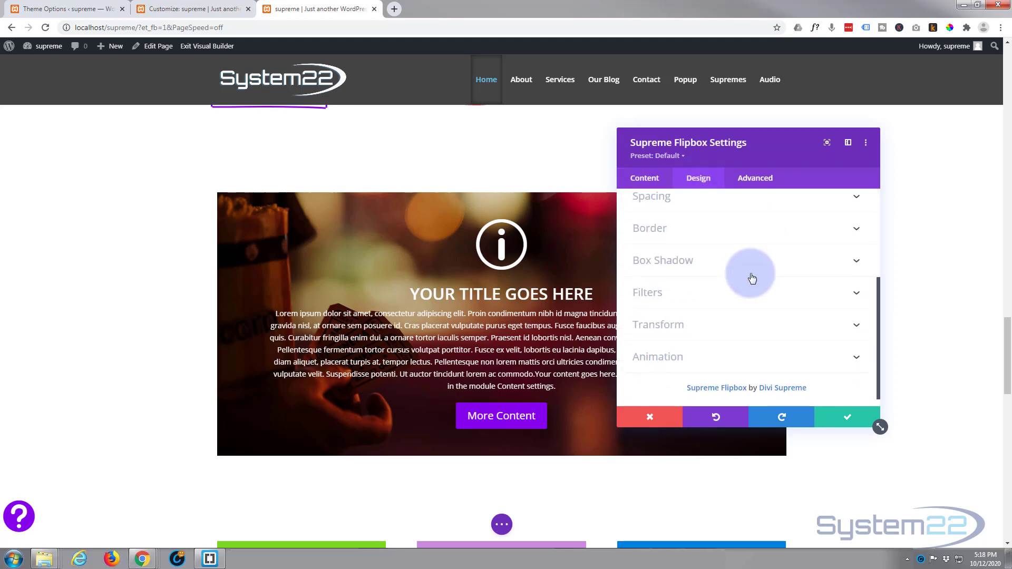
{"action": "left_click", "coordinate": [735, 345]}
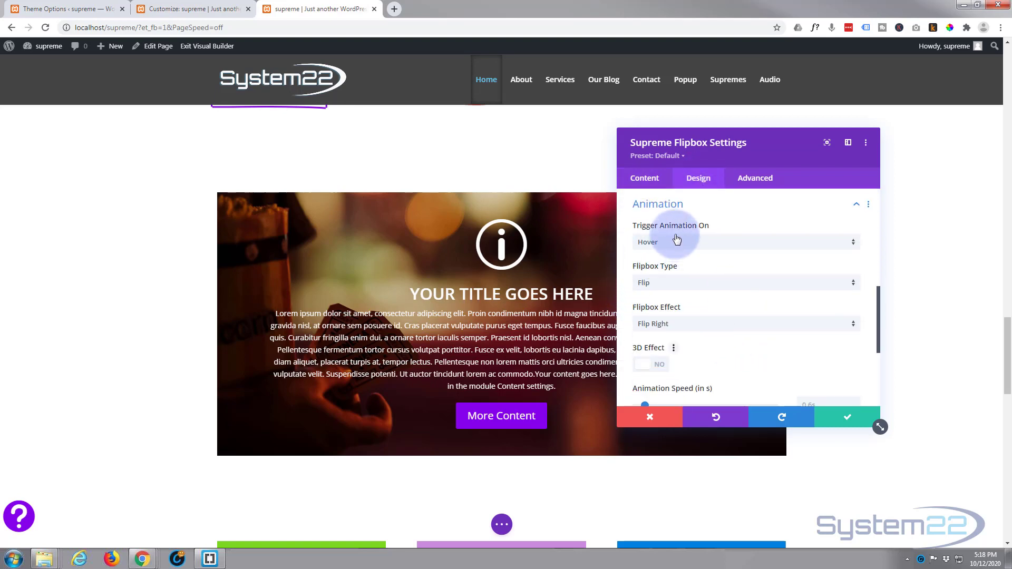
{"action": "left_click", "coordinate": [681, 242]}
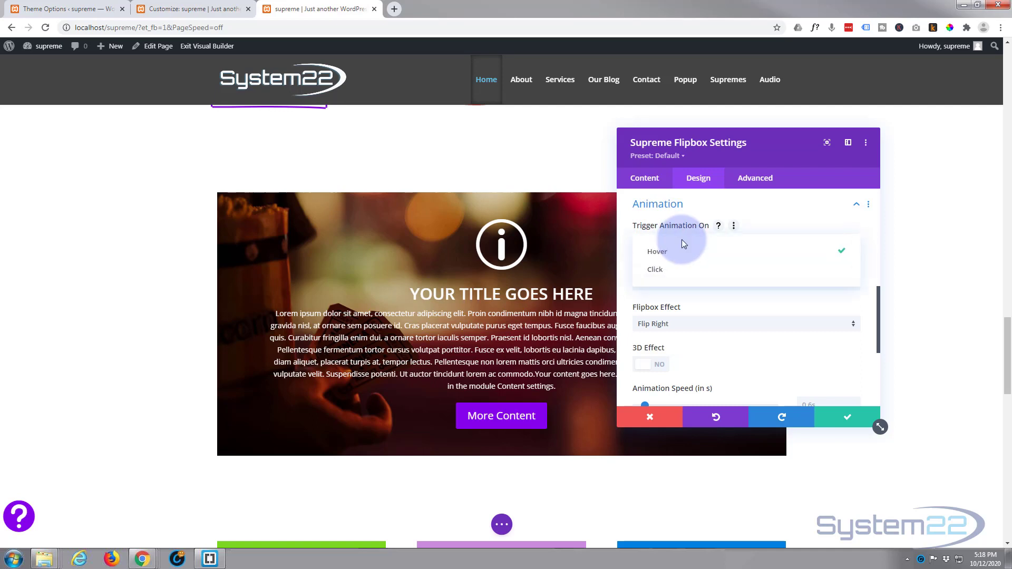
{"action": "left_click", "coordinate": [672, 272]}
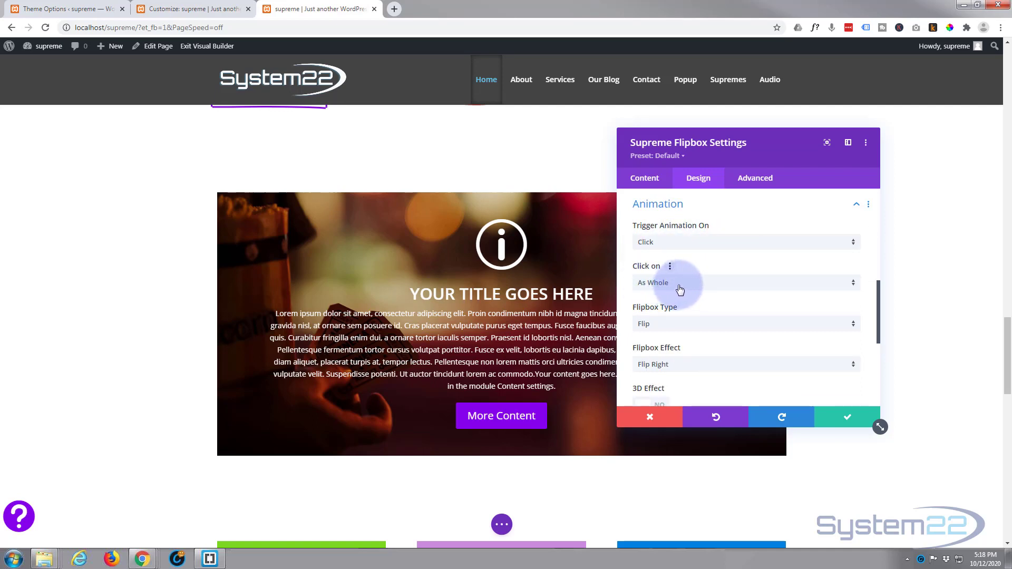
{"action": "left_click", "coordinate": [735, 287]}
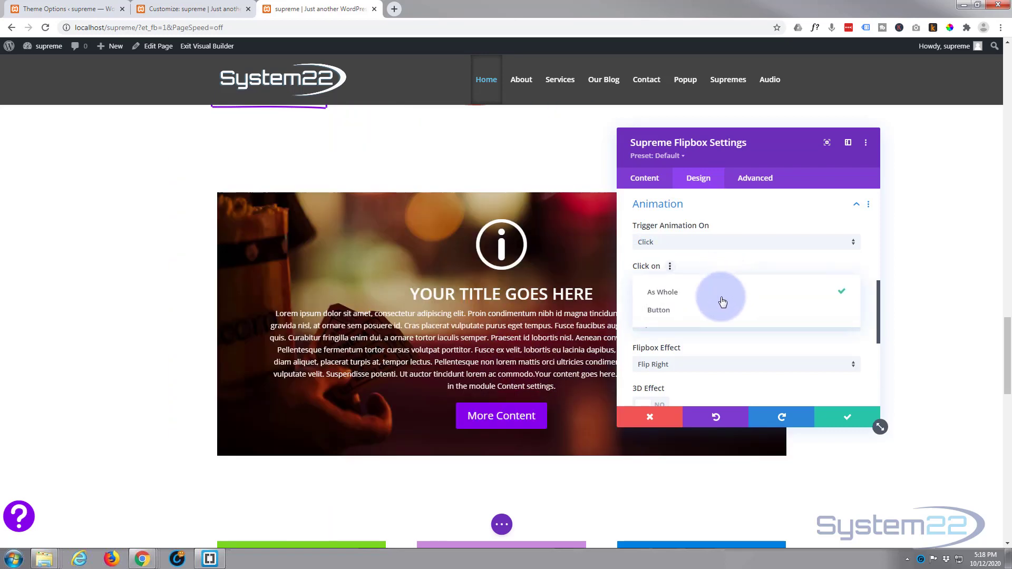
{"action": "left_click", "coordinate": [685, 311]}
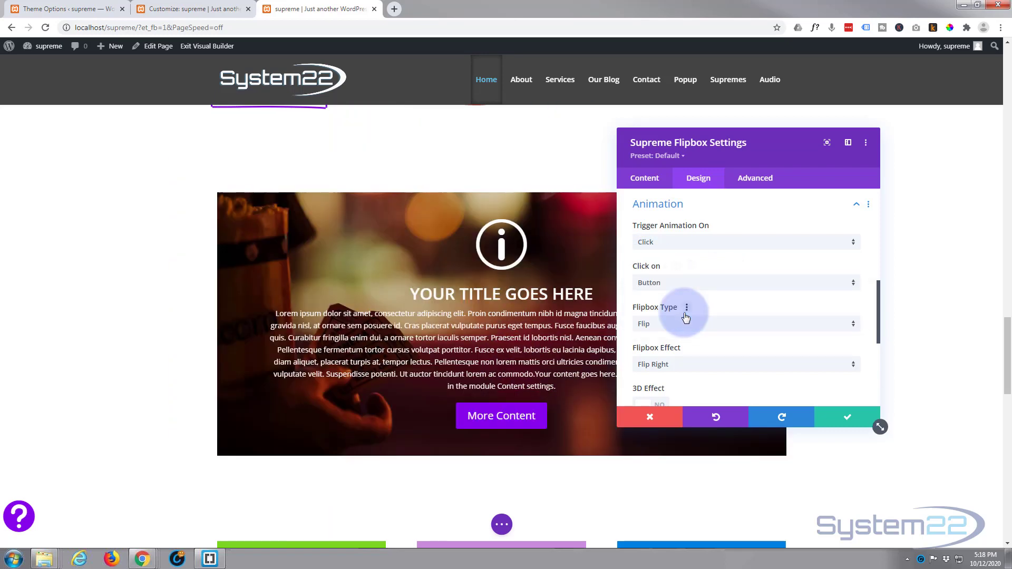
Set the flipbox type to Slide and save the Supreme Flipbox module settings.
{"action": "scroll", "coordinate": [719, 299], "scroll_direction": "down", "scroll_amount": 1}
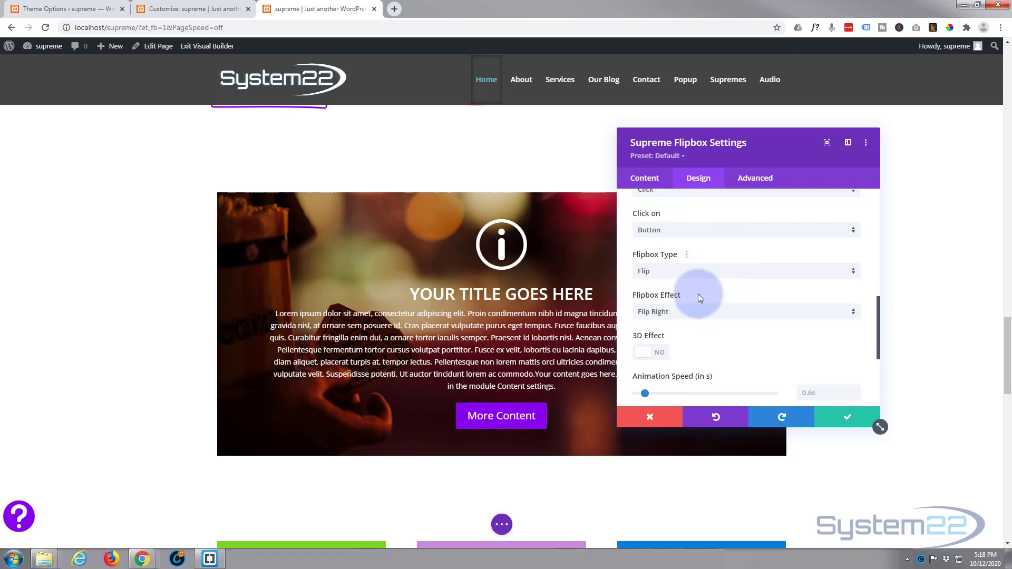
{"action": "left_click", "coordinate": [702, 272]}
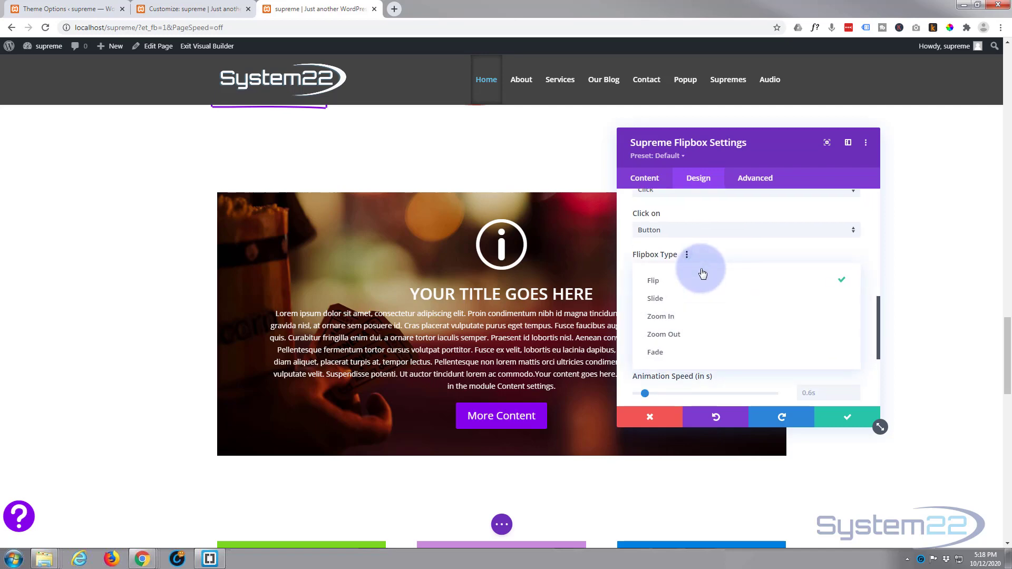
{"action": "left_click", "coordinate": [664, 299]}
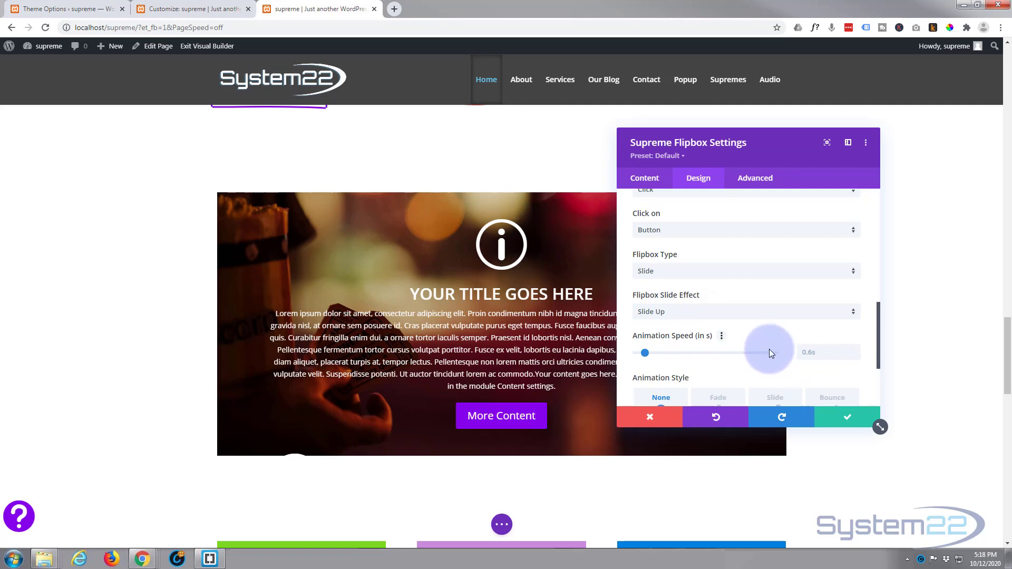
{"action": "left_click", "coordinate": [518, 344]}
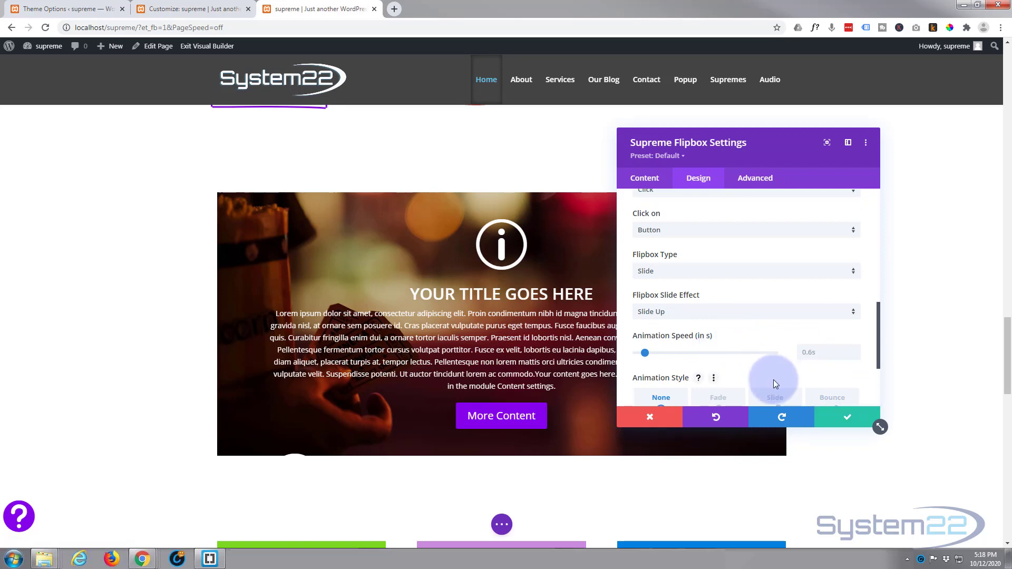
{"action": "left_click", "coordinate": [854, 418]}
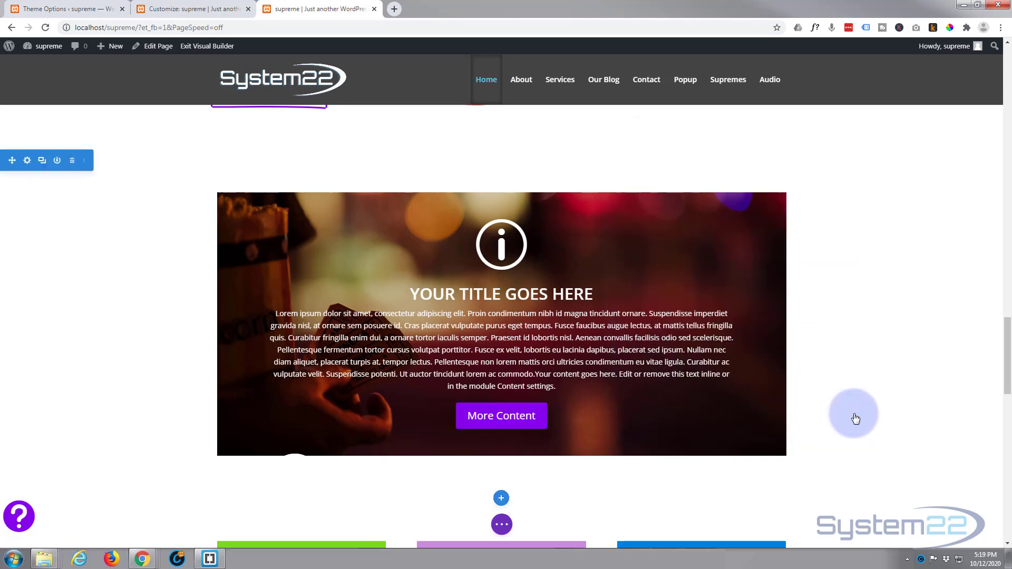
Set the width and max width of the row containing the flipbox to 100% and save the row.
{"action": "mouse_move", "coordinate": [384, 260]}
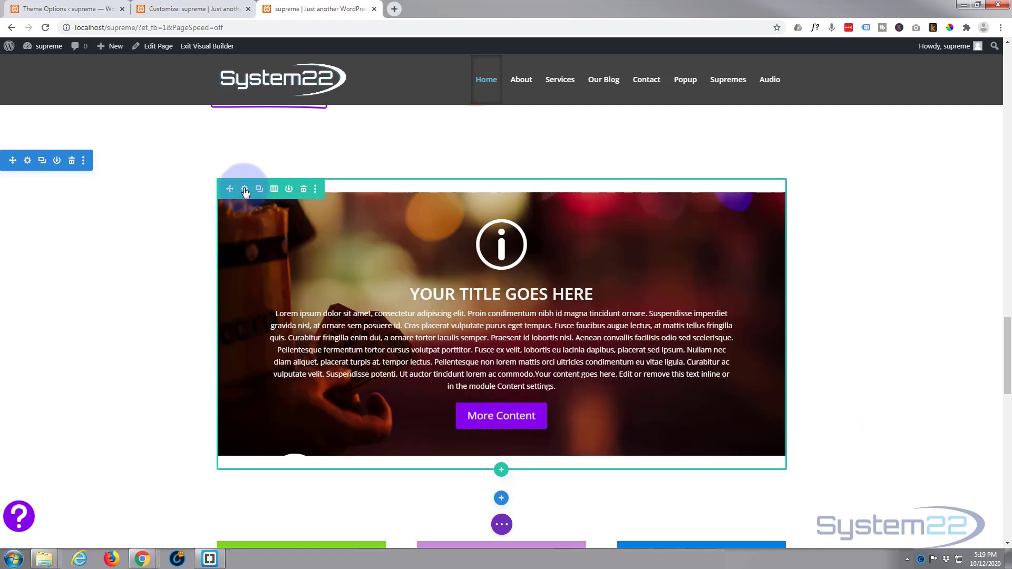
{"action": "left_click", "coordinate": [245, 190]}
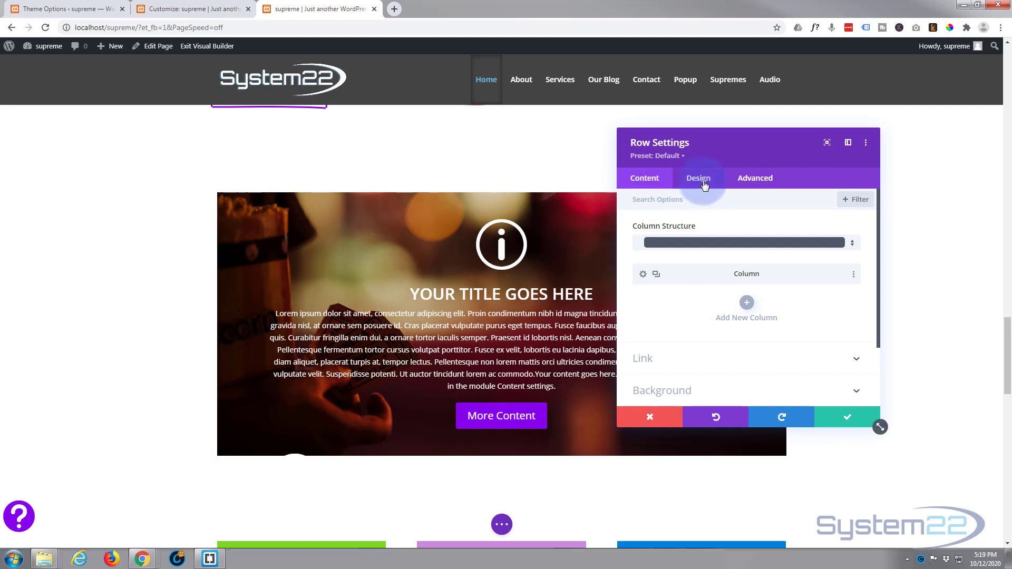
{"action": "left_click", "coordinate": [704, 181]}
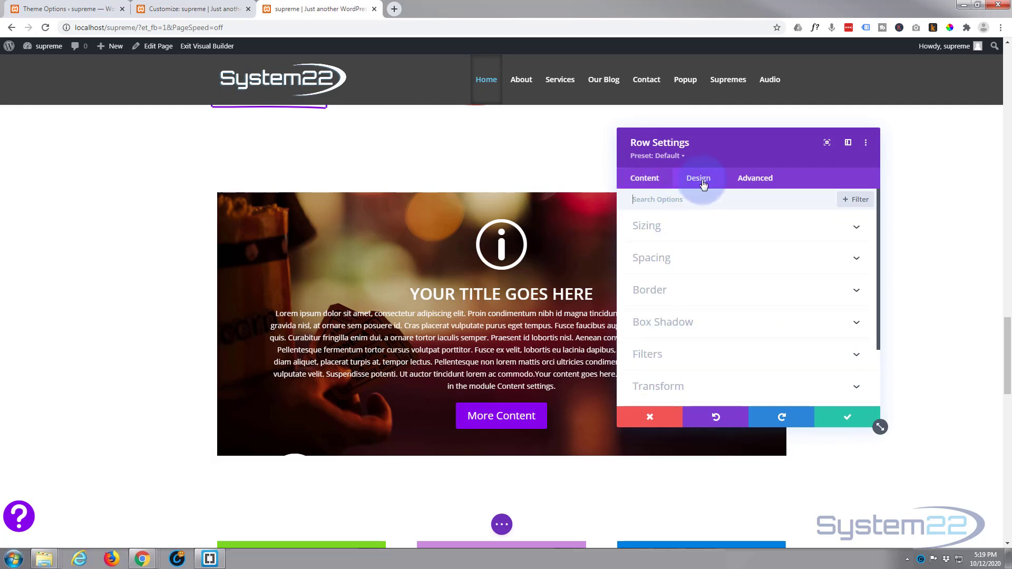
{"action": "left_click", "coordinate": [726, 226]}
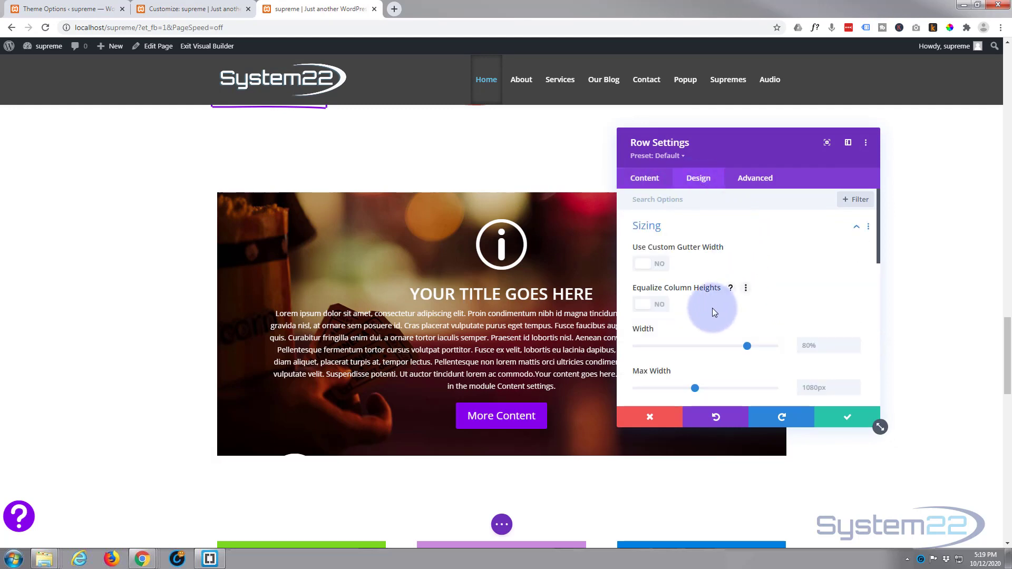
{"action": "left_click_drag", "start_coordinate": [745, 345], "coordinate": [791, 350]}
{"action": "key", "text": "ctrl+c"}
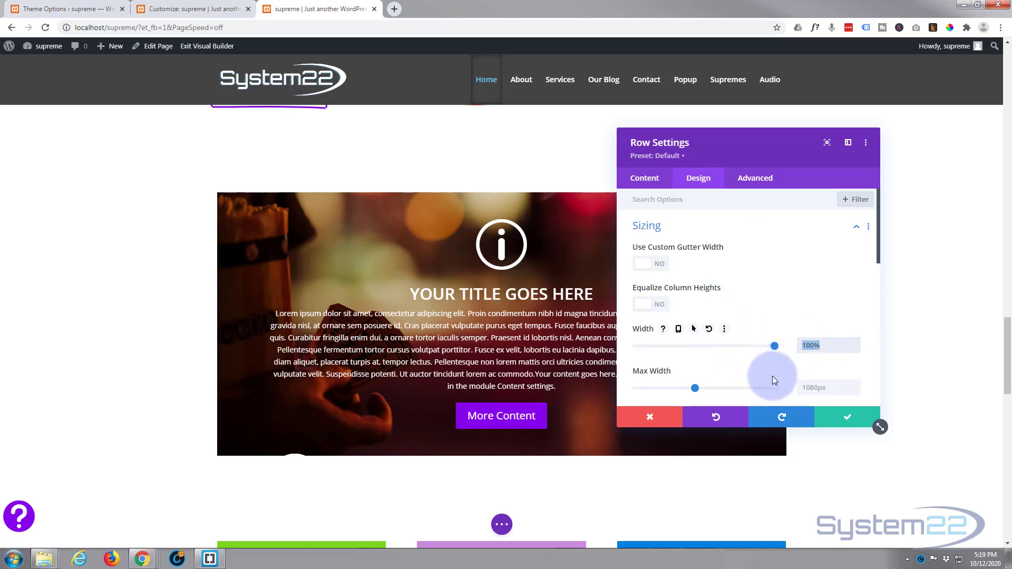
{"action": "left_click", "coordinate": [811, 388]}
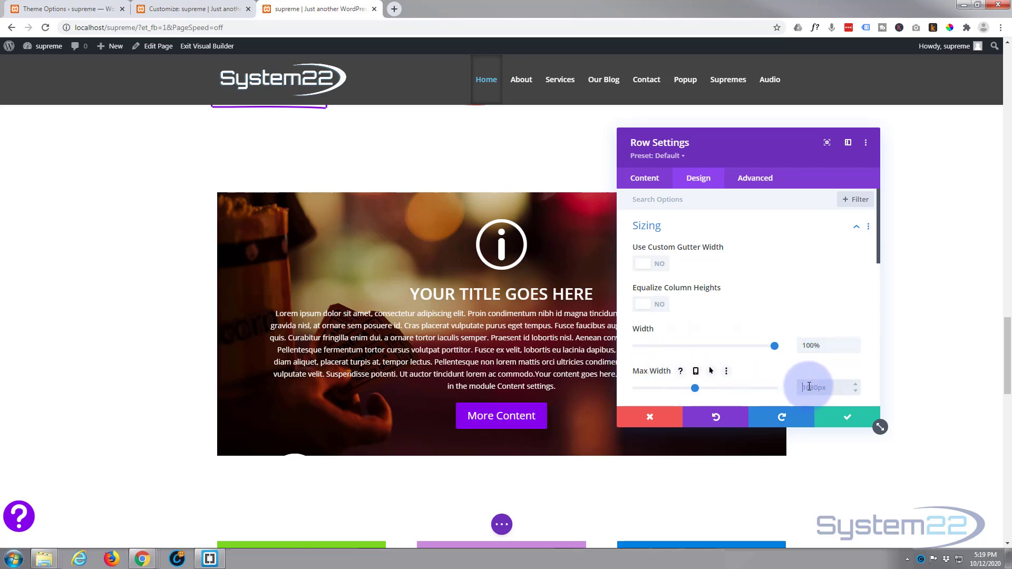
{"action": "key", "text": "ctrl+v"}
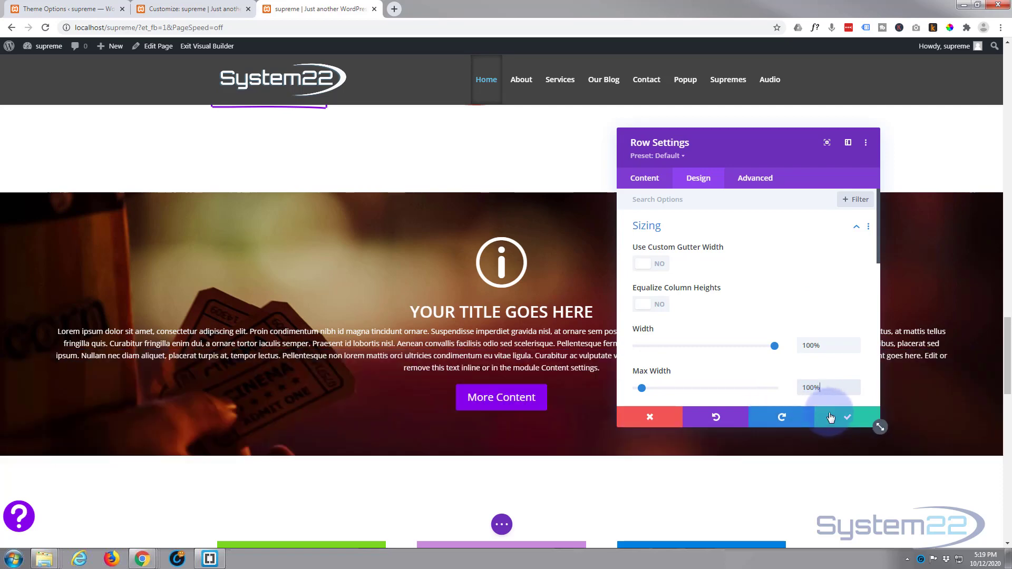
{"action": "left_click", "coordinate": [837, 418]}
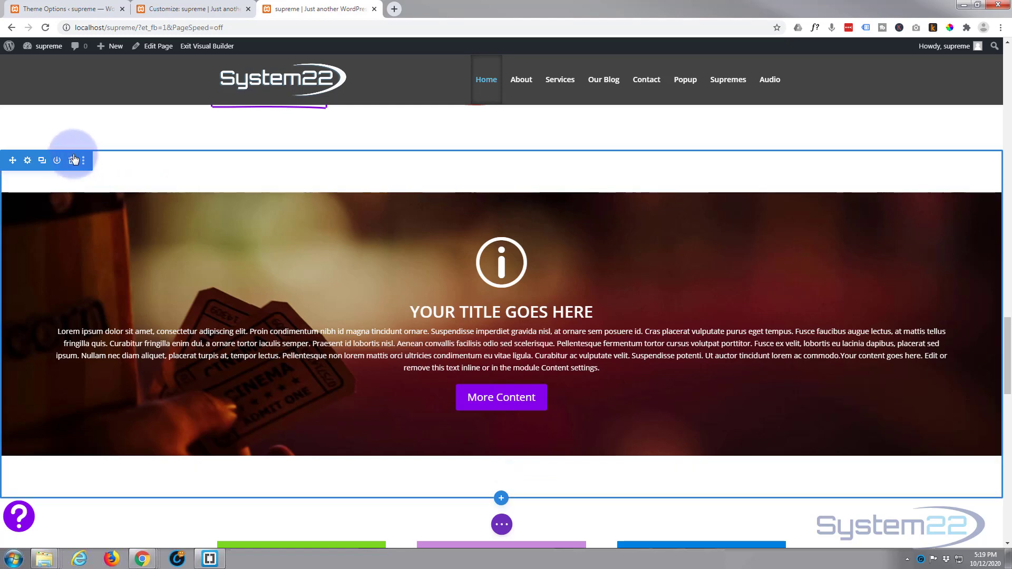
Set the top and bottom padding of the flipbox section to 0px and save the section.
{"action": "left_click", "coordinate": [27, 163]}
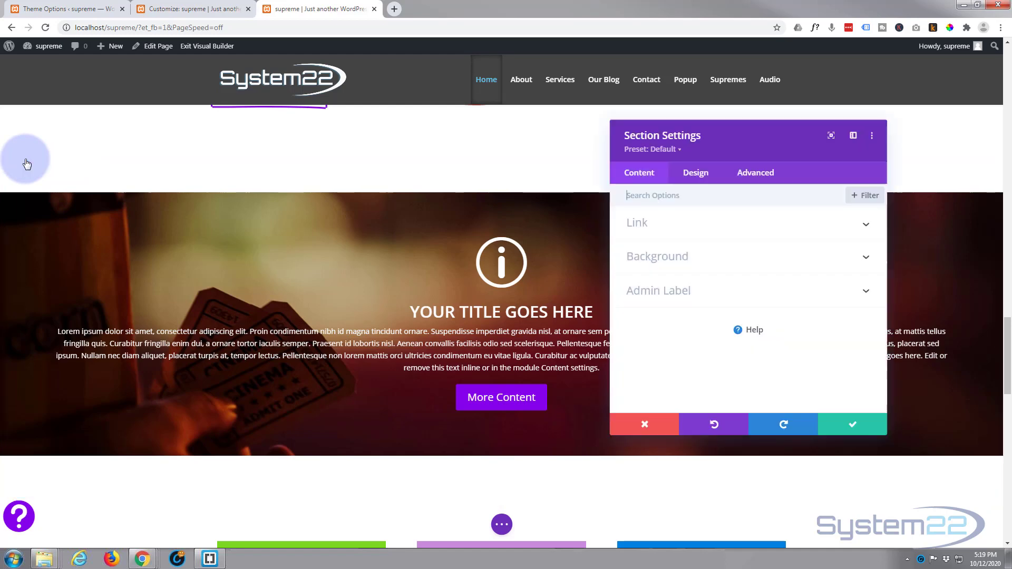
{"action": "left_click", "coordinate": [699, 180]}
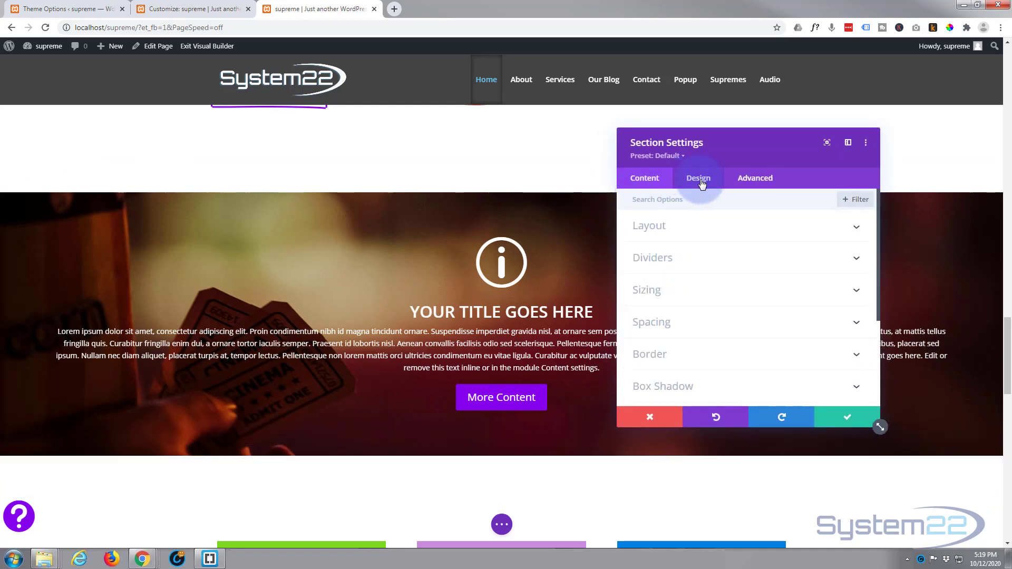
{"action": "left_click", "coordinate": [722, 323]}
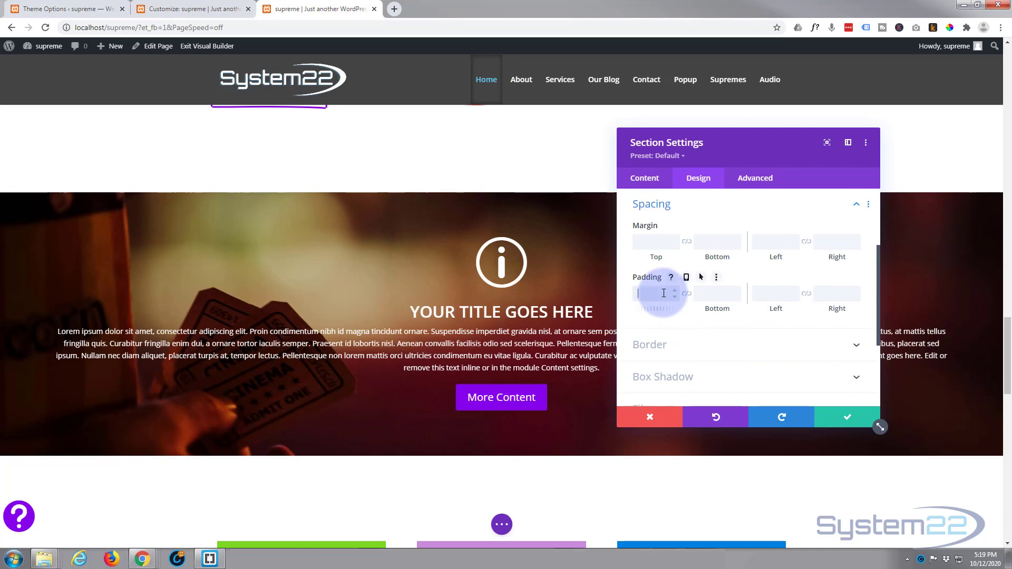
{"action": "left_click", "coordinate": [680, 294]}
{"action": "type", "text": "0"}
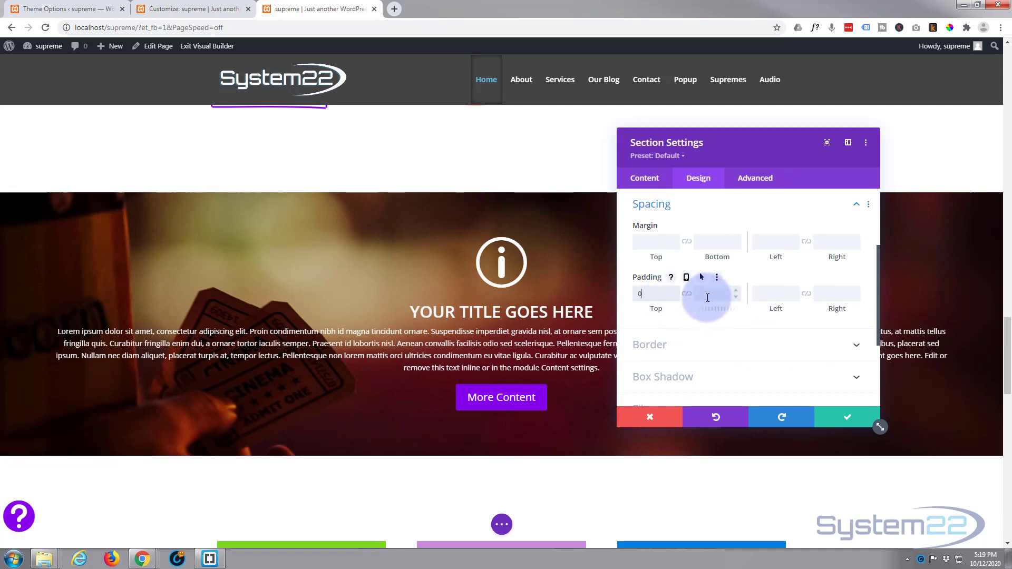
{"action": "left_click", "coordinate": [687, 297]}
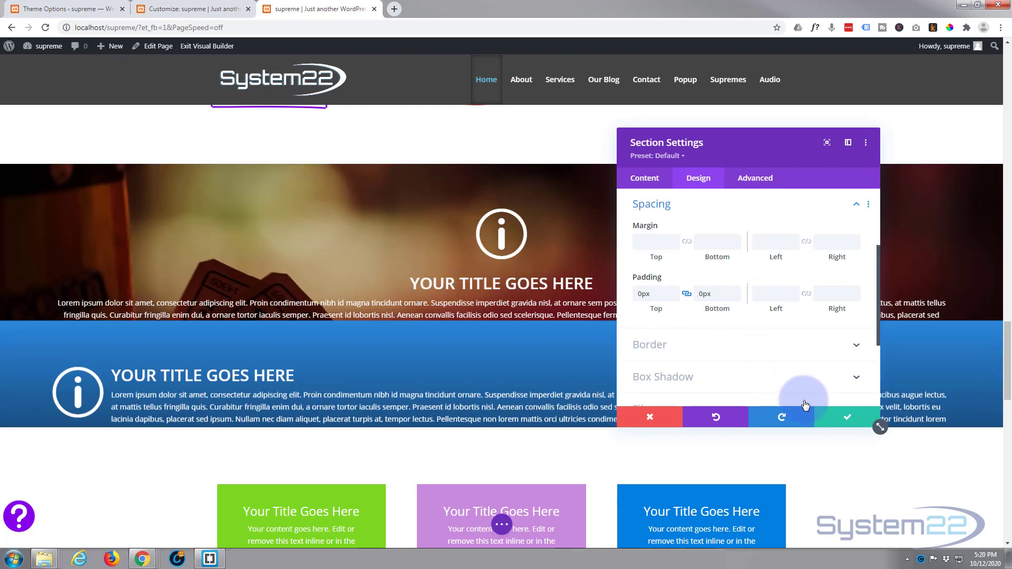
{"action": "left_click", "coordinate": [843, 417]}
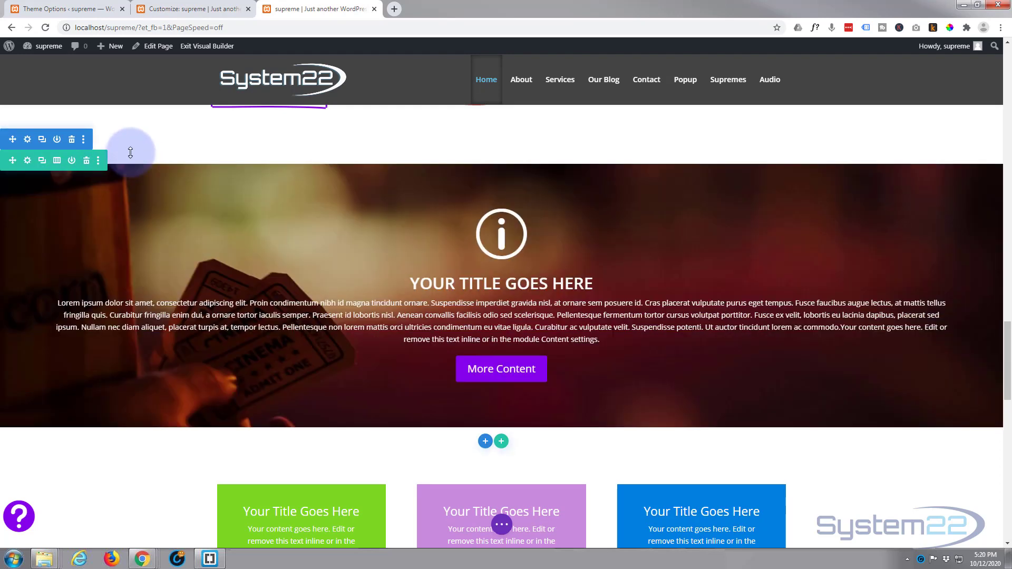
Set the top and bottom padding of the row containing the flipbox to 0px and save the row.
{"action": "left_click", "coordinate": [27, 163]}
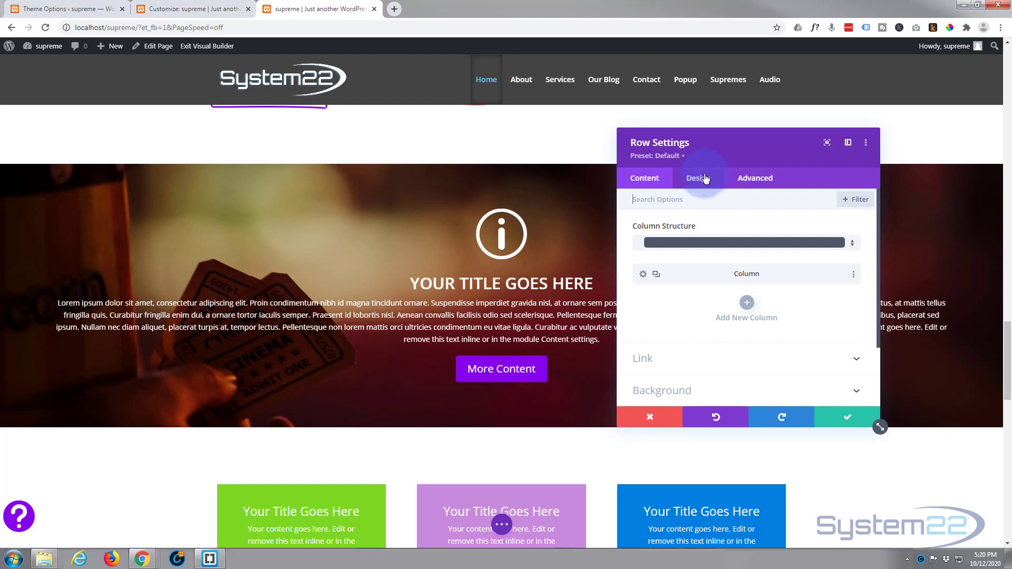
{"action": "left_click", "coordinate": [698, 178]}
{"action": "left_click", "coordinate": [722, 260]}
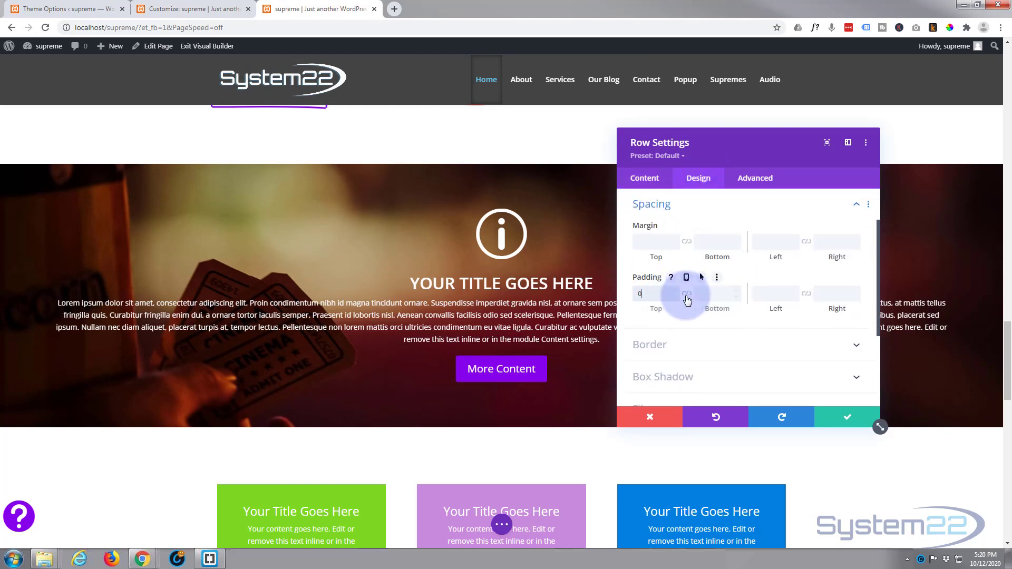
{"action": "left_click", "coordinate": [686, 293]}
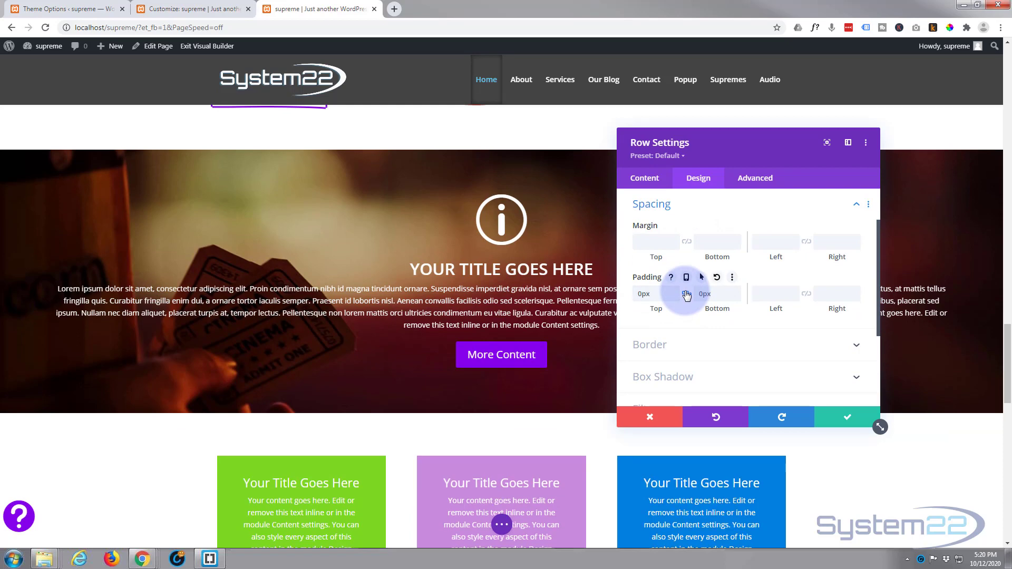
{"action": "left_click", "coordinate": [846, 419]}
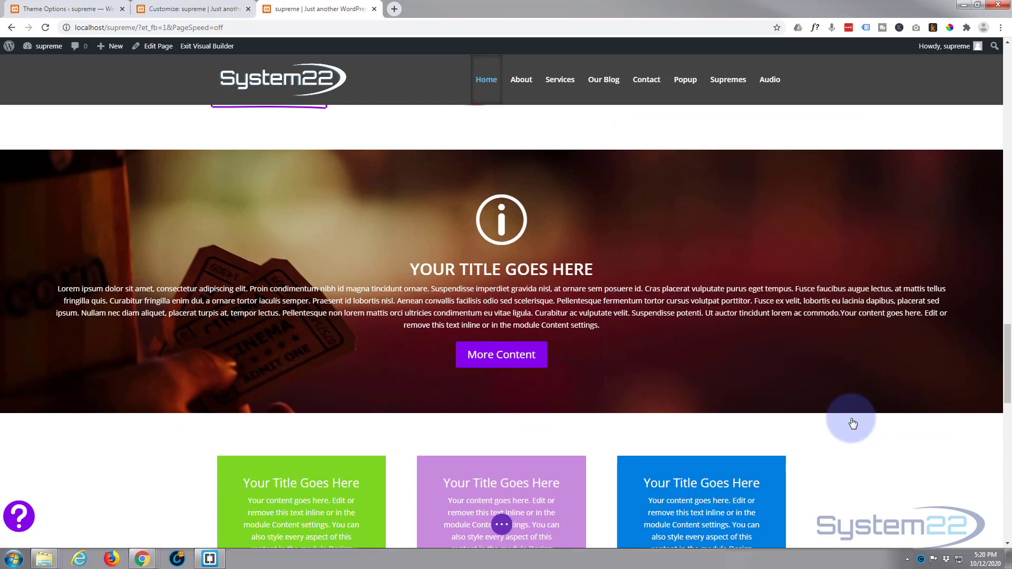
Save the page and exit the visual builder to the live site.
{"action": "left_click", "coordinate": [501, 524]}
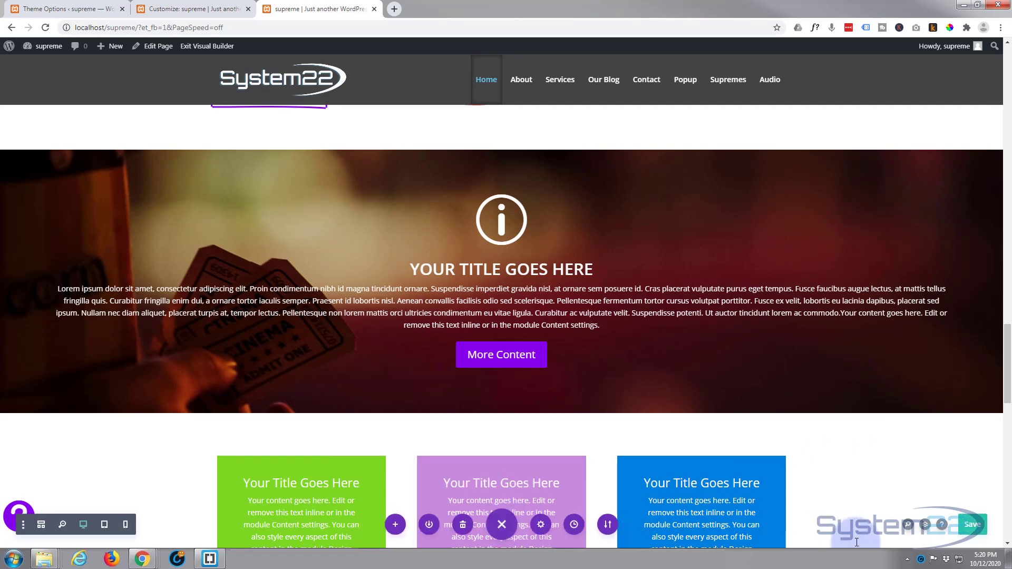
{"action": "left_click", "coordinate": [972, 525]}
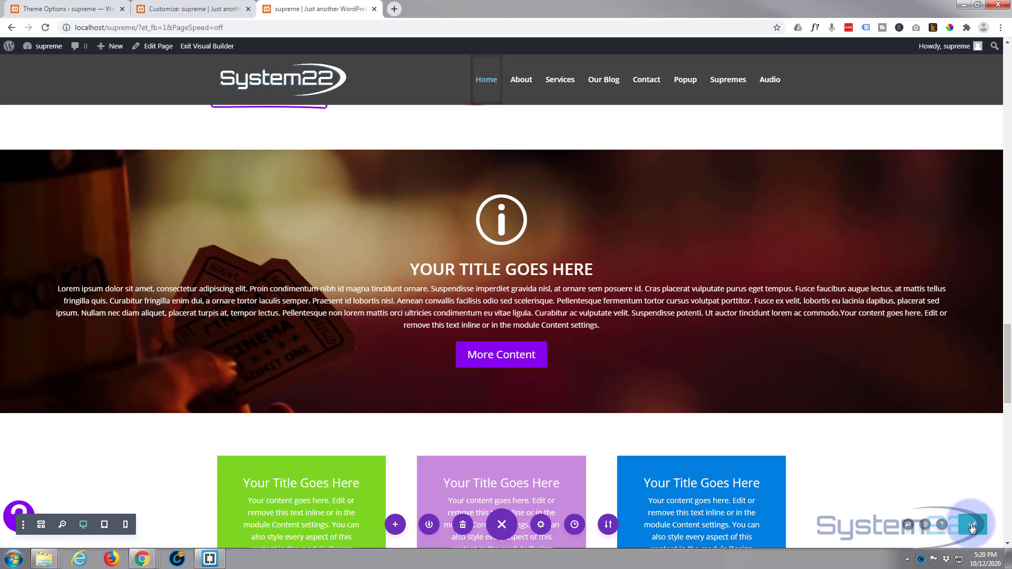
{"action": "left_click", "coordinate": [206, 47]}
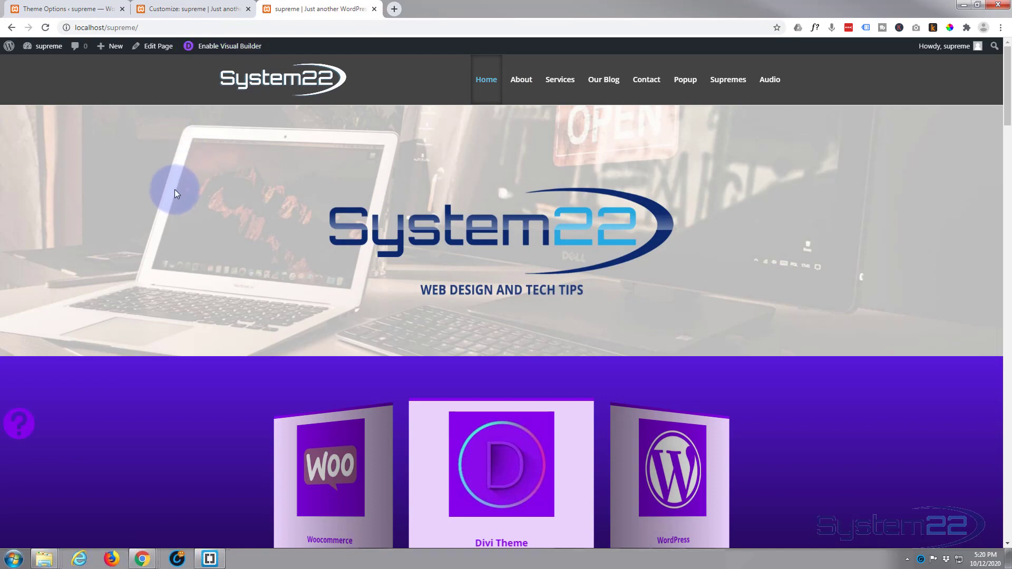
Test the full-width flipbox on the live page by repeatedly switching between its front and back sides with the More Content buttons.
{"action": "scroll", "coordinate": [175, 188], "scroll_direction": "down", "scroll_amount": 8}
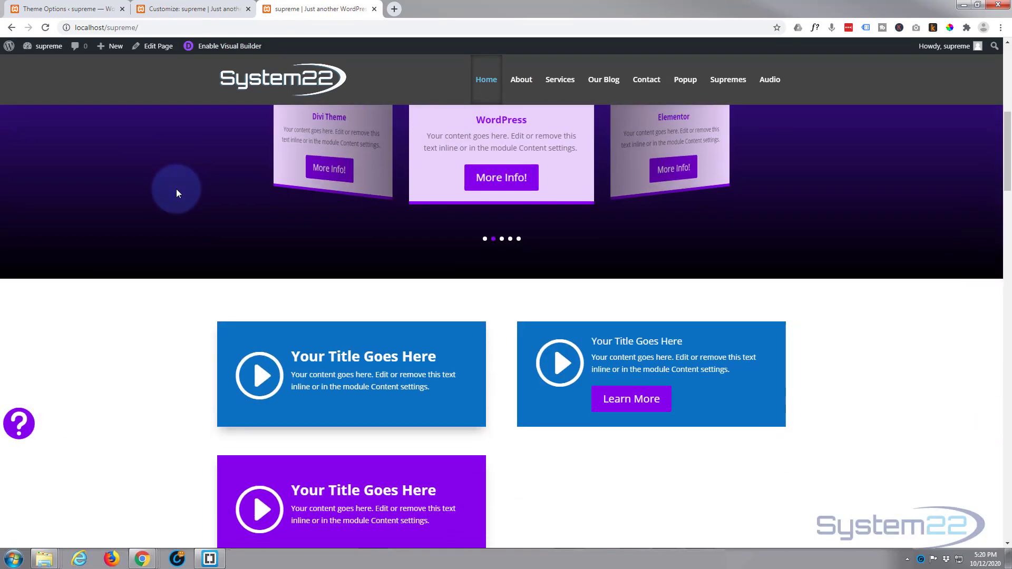
{"action": "scroll", "coordinate": [176, 189], "scroll_direction": "down", "scroll_amount": 13}
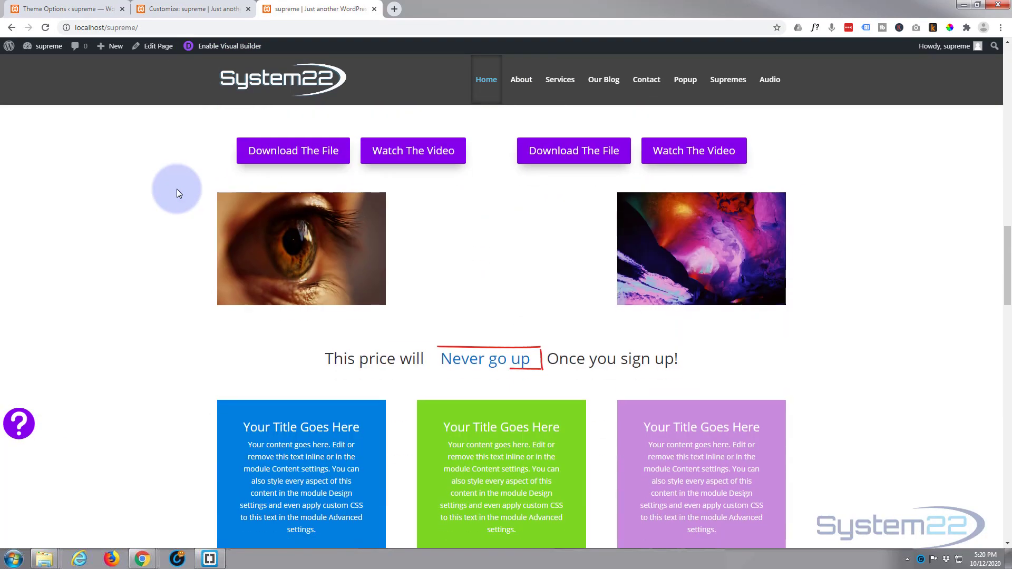
{"action": "scroll", "coordinate": [176, 189], "scroll_direction": "down", "scroll_amount": 10}
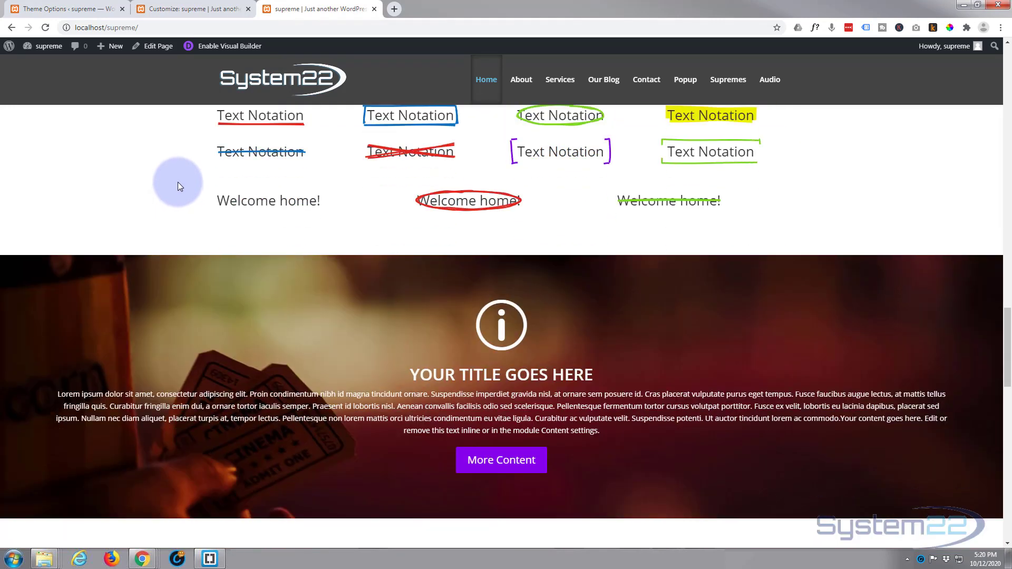
{"action": "scroll", "coordinate": [178, 186], "scroll_direction": "down", "scroll_amount": 2}
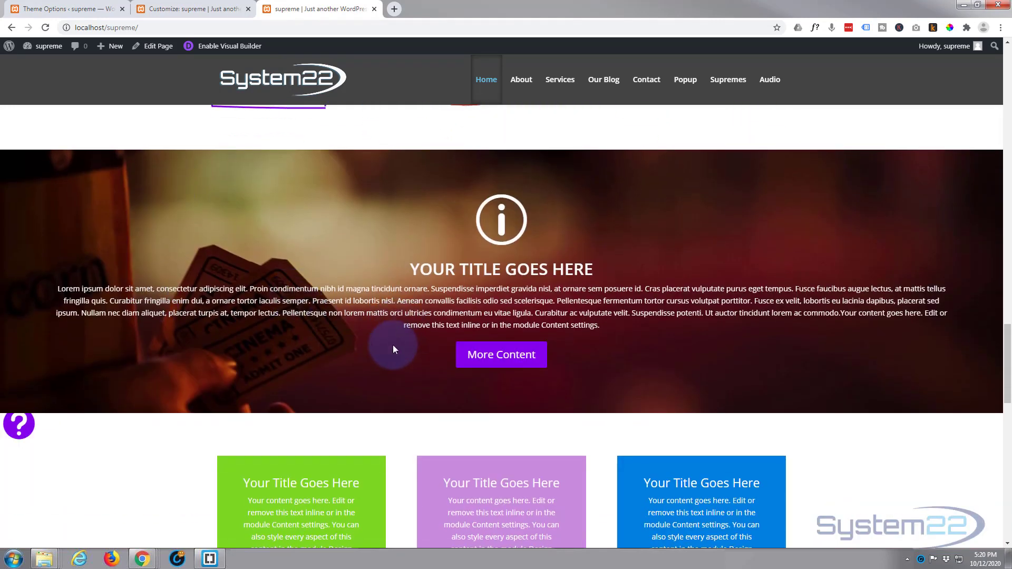
{"action": "left_click", "coordinate": [490, 360]}
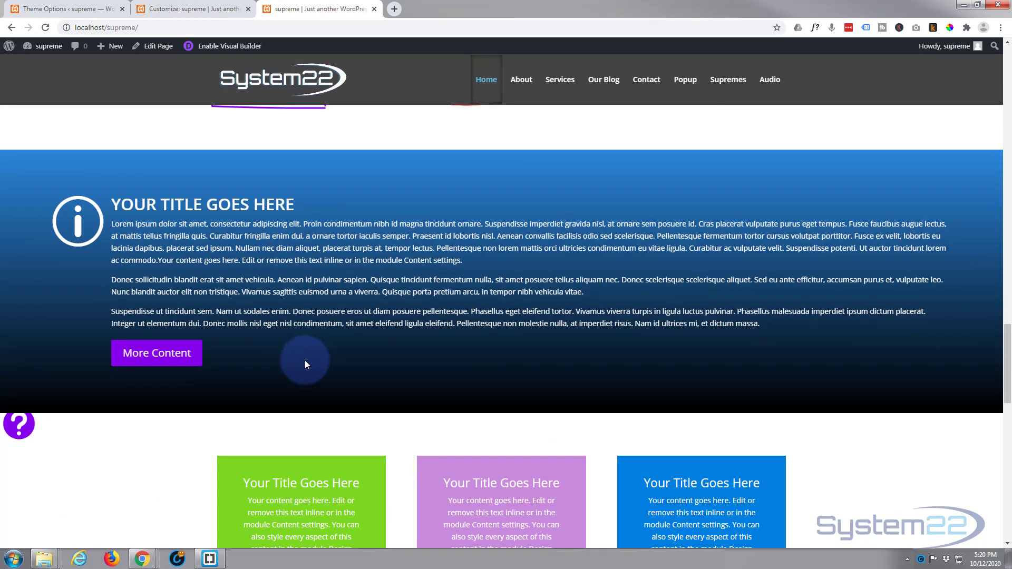
{"action": "left_click", "coordinate": [169, 358]}
{"action": "left_click", "coordinate": [481, 362]}
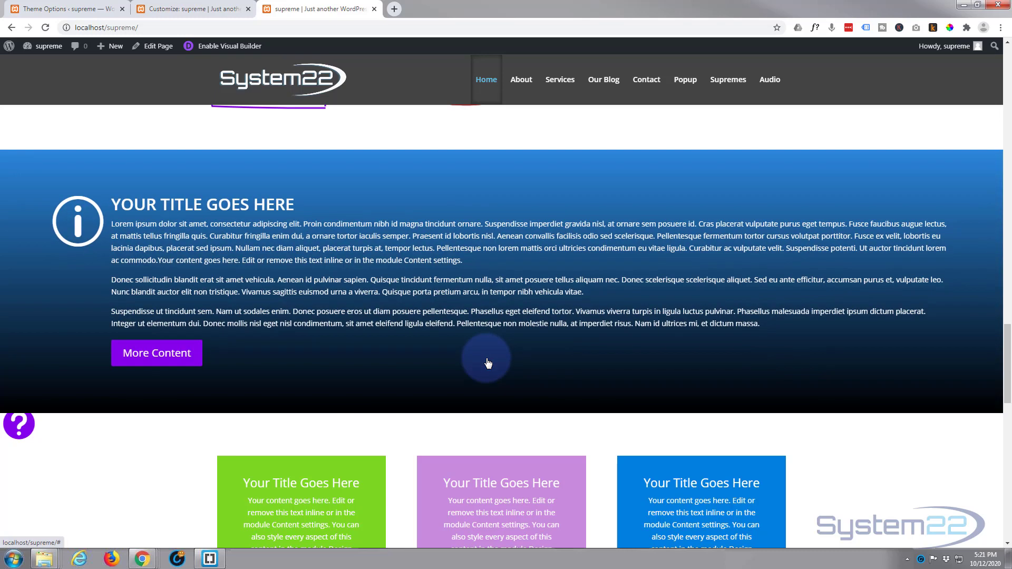
{"action": "left_click", "coordinate": [139, 354]}
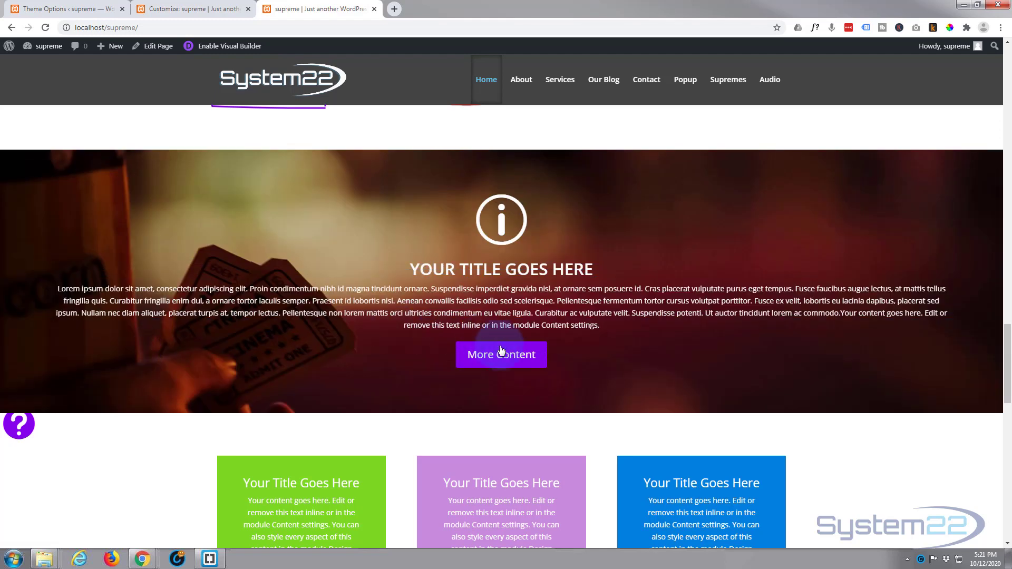
{"action": "left_click", "coordinate": [503, 358]}
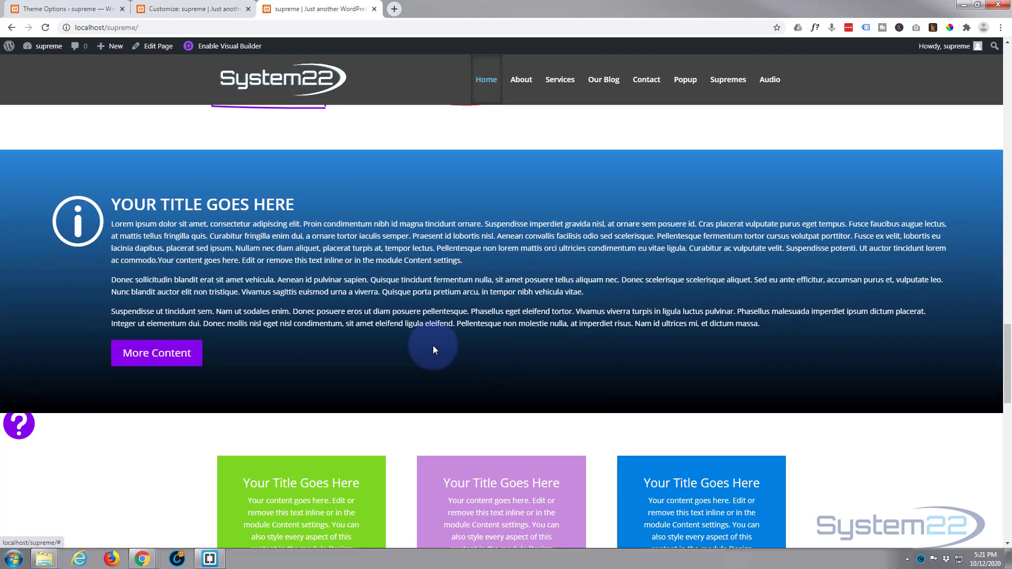
{"action": "left_click", "coordinate": [138, 352]}
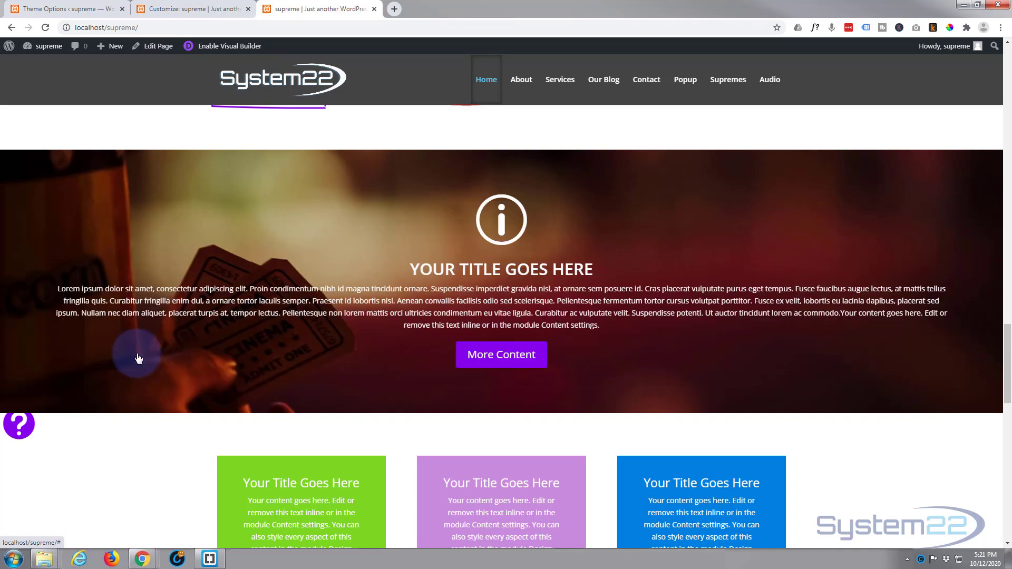
{"action": "left_click", "coordinate": [500, 362]}
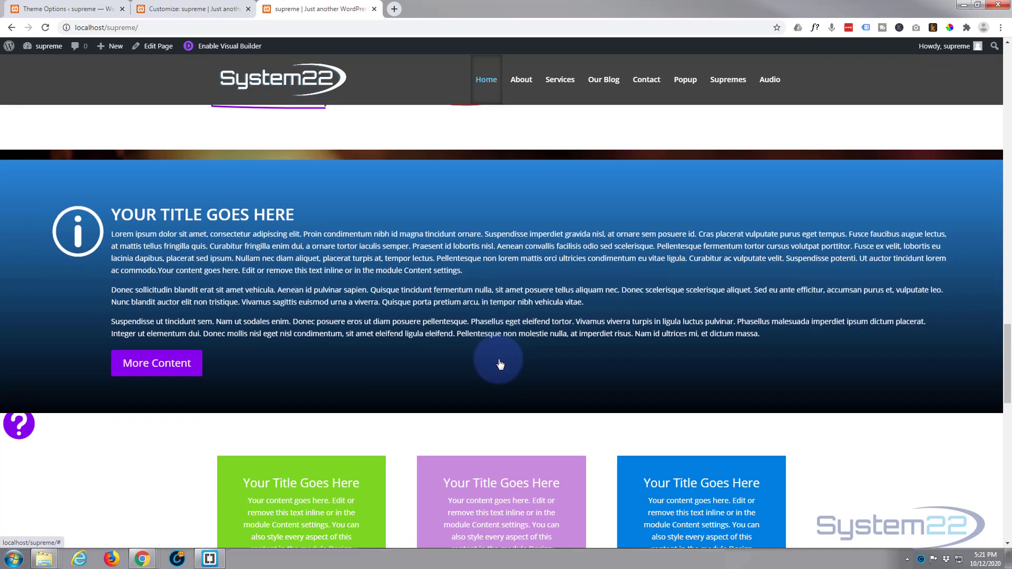
{"action": "left_click", "coordinate": [166, 354]}
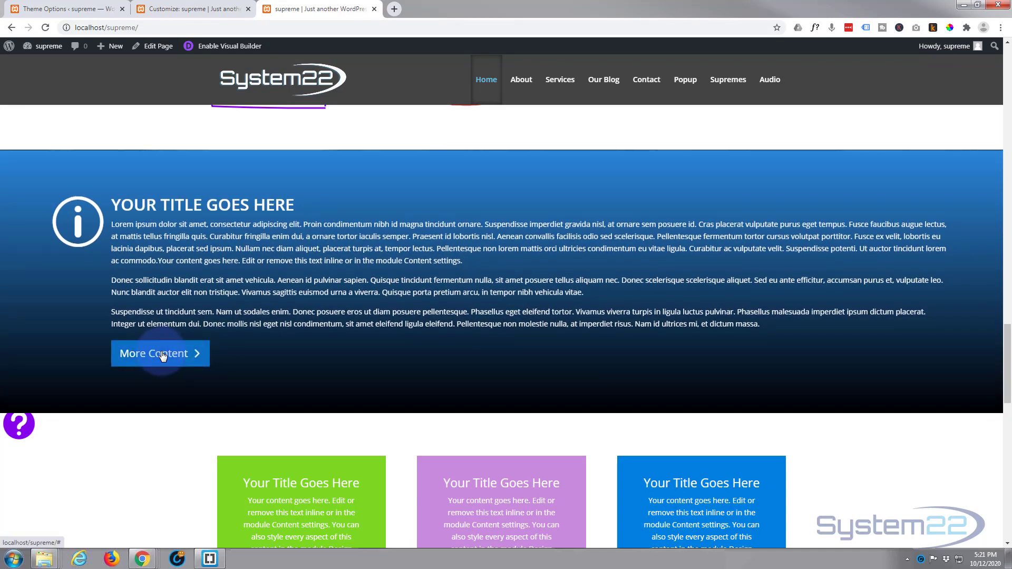